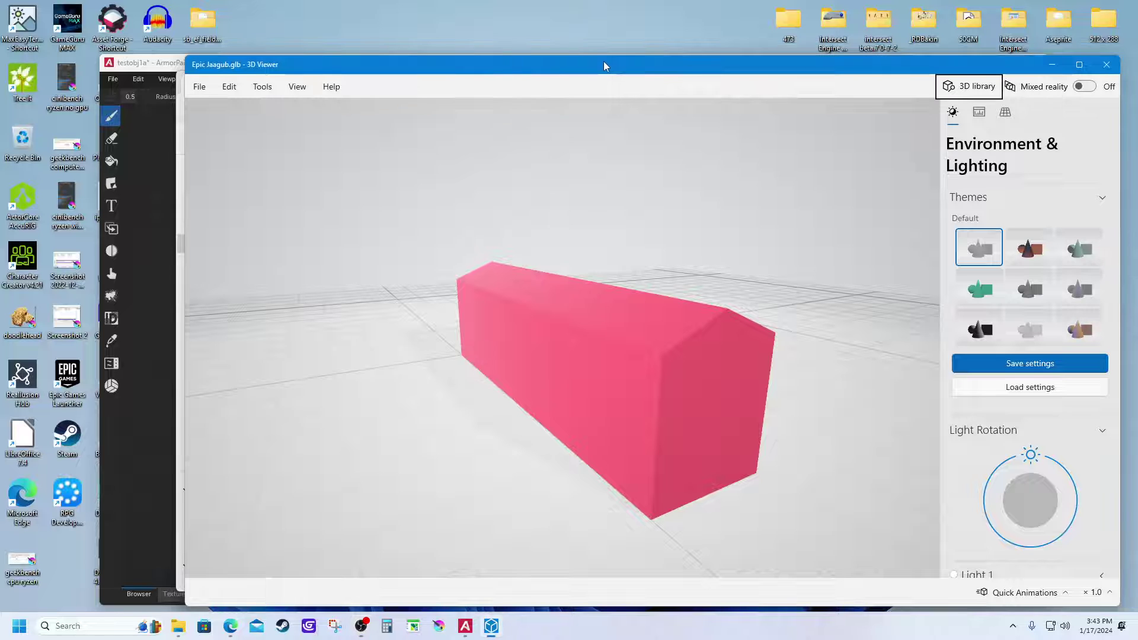
- Show the triangle stats and shading of the pink Epic Jaagub box in 3D Viewer
drag(603, 62, 576, 64)
scroll(625, 503, down, 5)
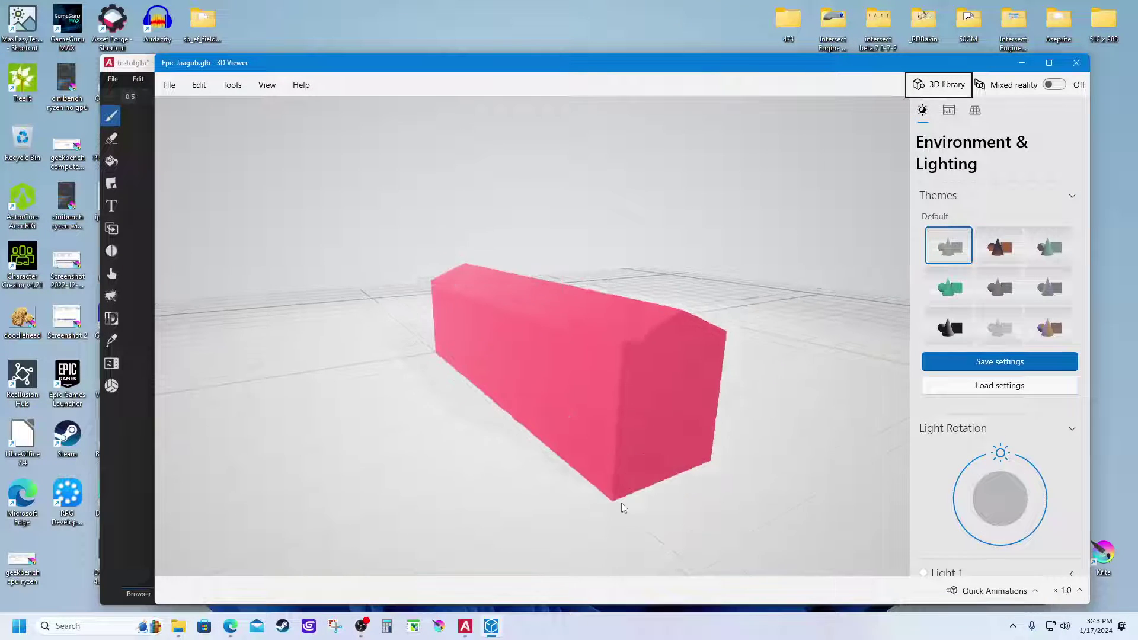
scroll(619, 504, up, 8)
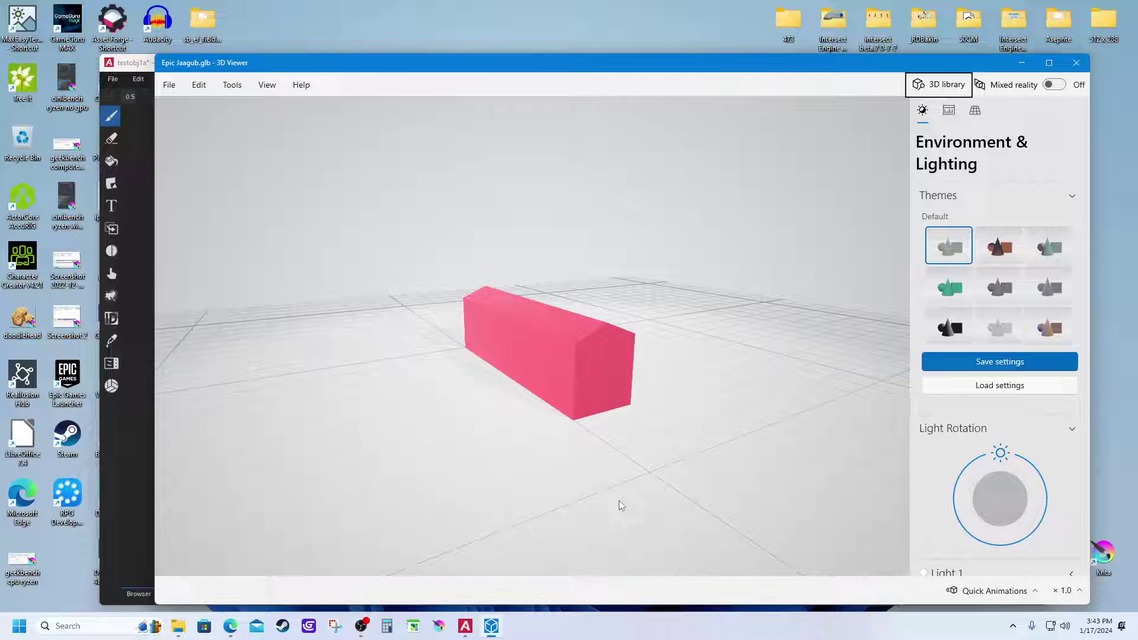
scroll(618, 505, down, 2)
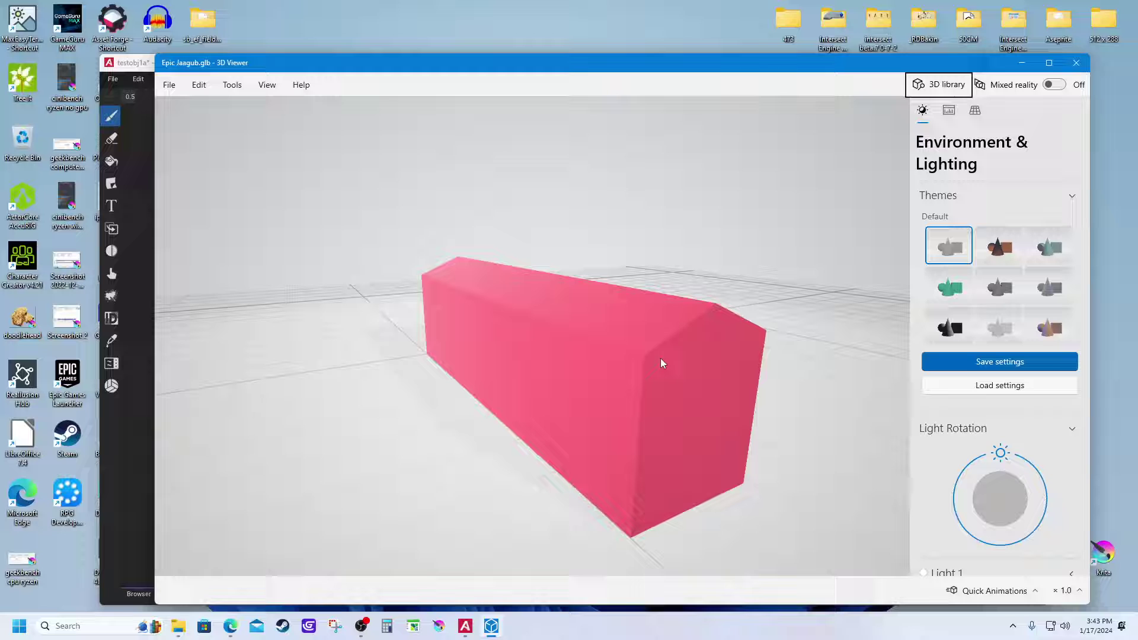
click(949, 110)
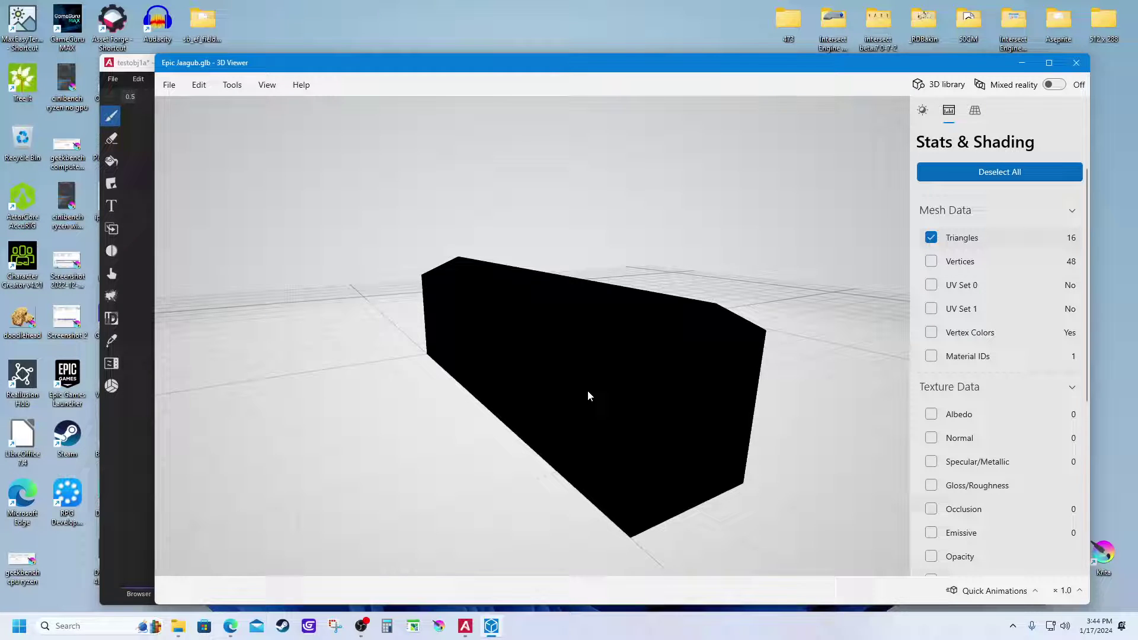
scroll(588, 396, up, 2)
scroll(588, 394, down, 3)
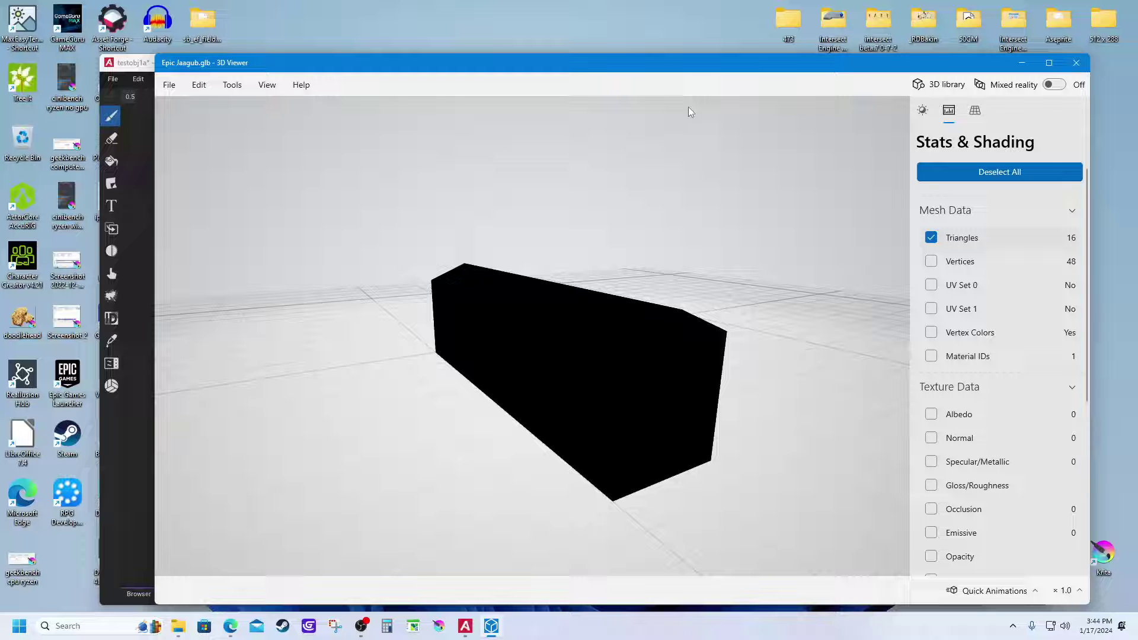
- Close 3D Viewer and open tinkercad.png in Krita
click(1075, 64)
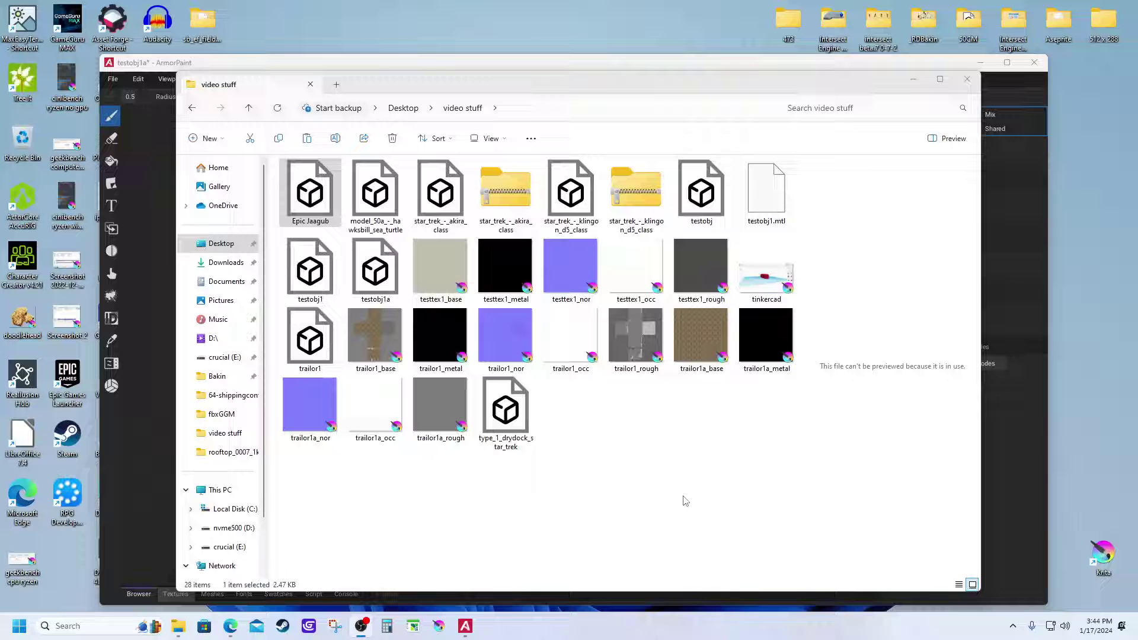
click(691, 562)
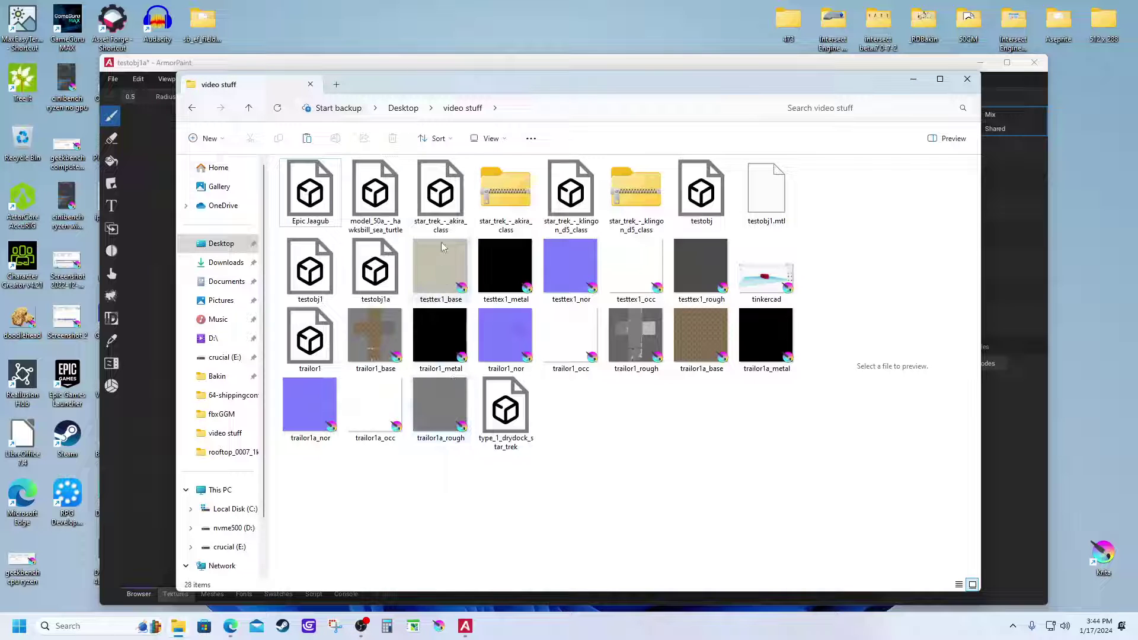
click(755, 284)
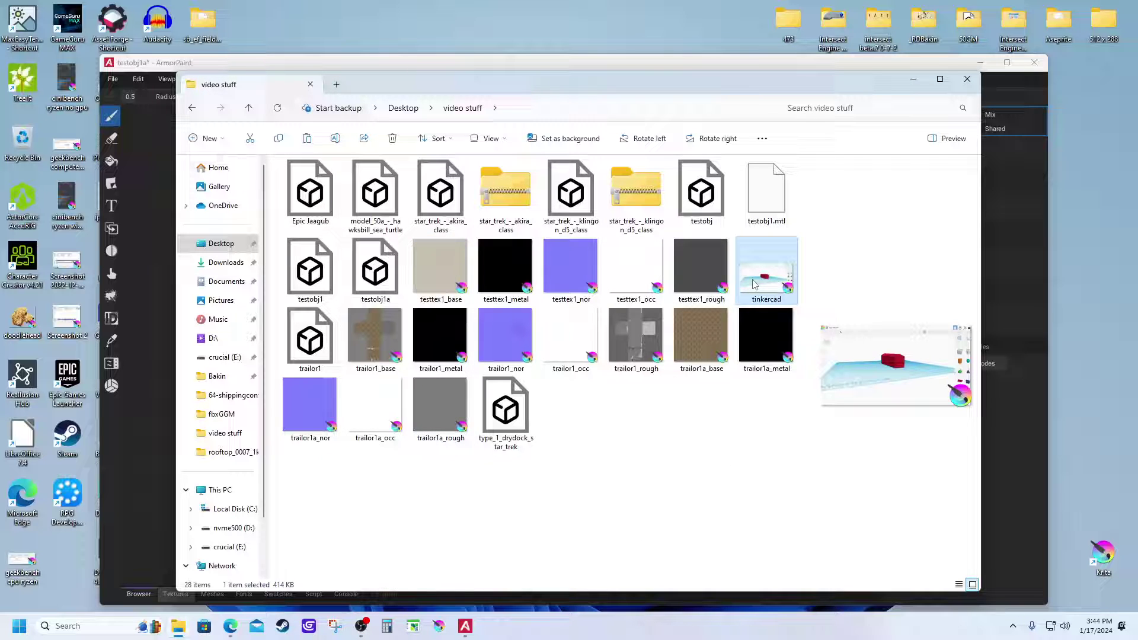
double_click(755, 285)
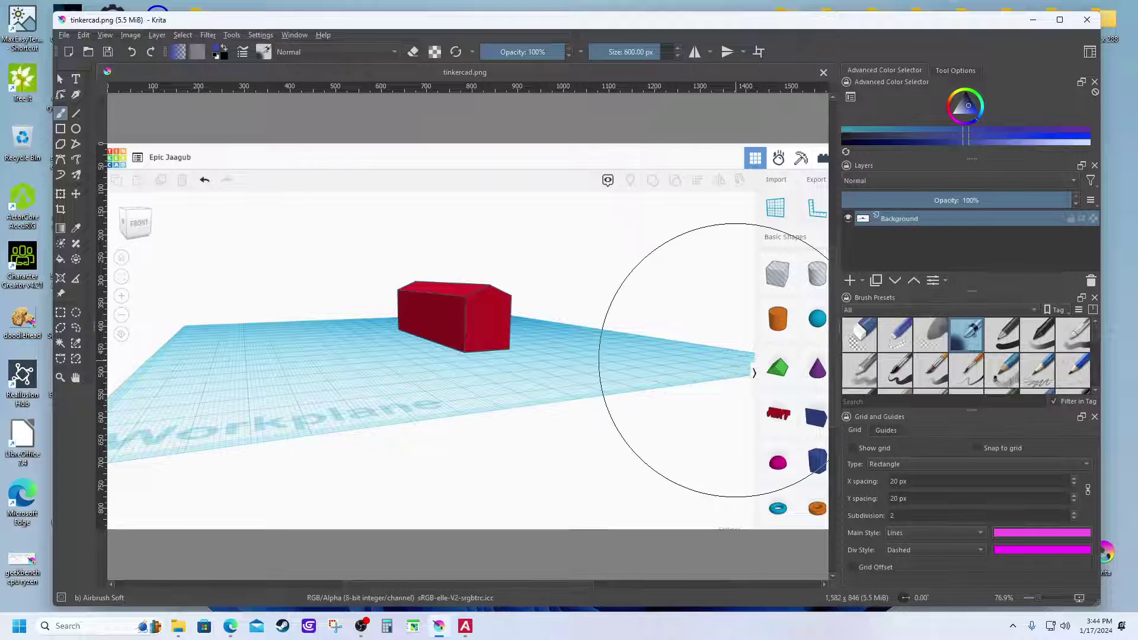
- Zoom out over the tinkercad screenshot and shrink the brush size to 15.96 px
scroll(737, 361, down, 1)
scroll(731, 358, up, 1)
scroll(726, 352, down, 1)
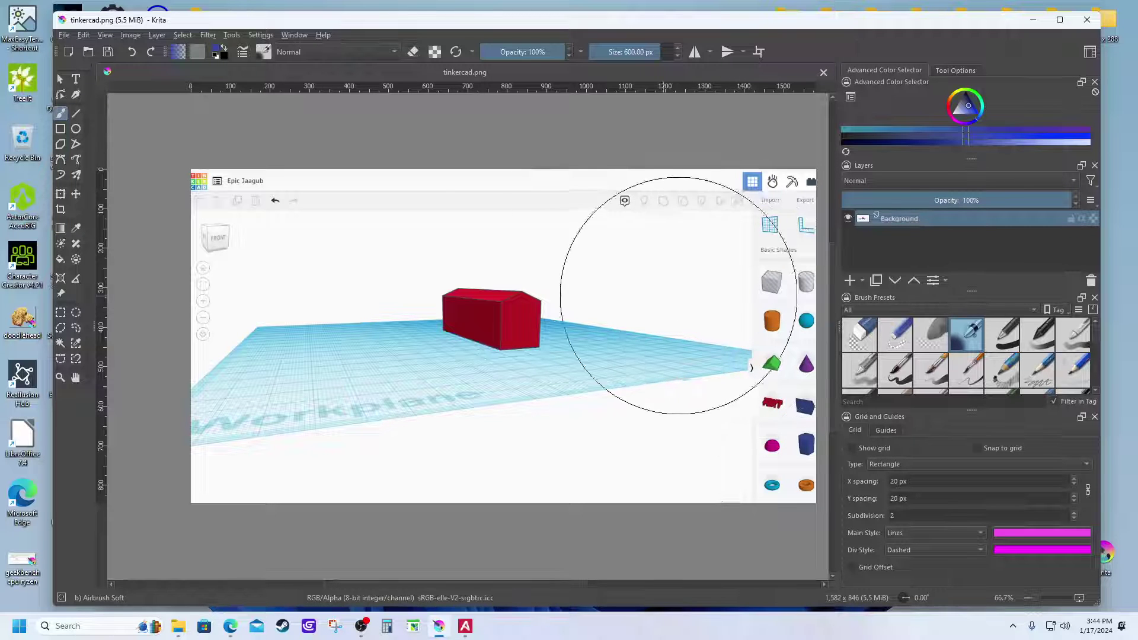
drag(649, 51, 608, 52)
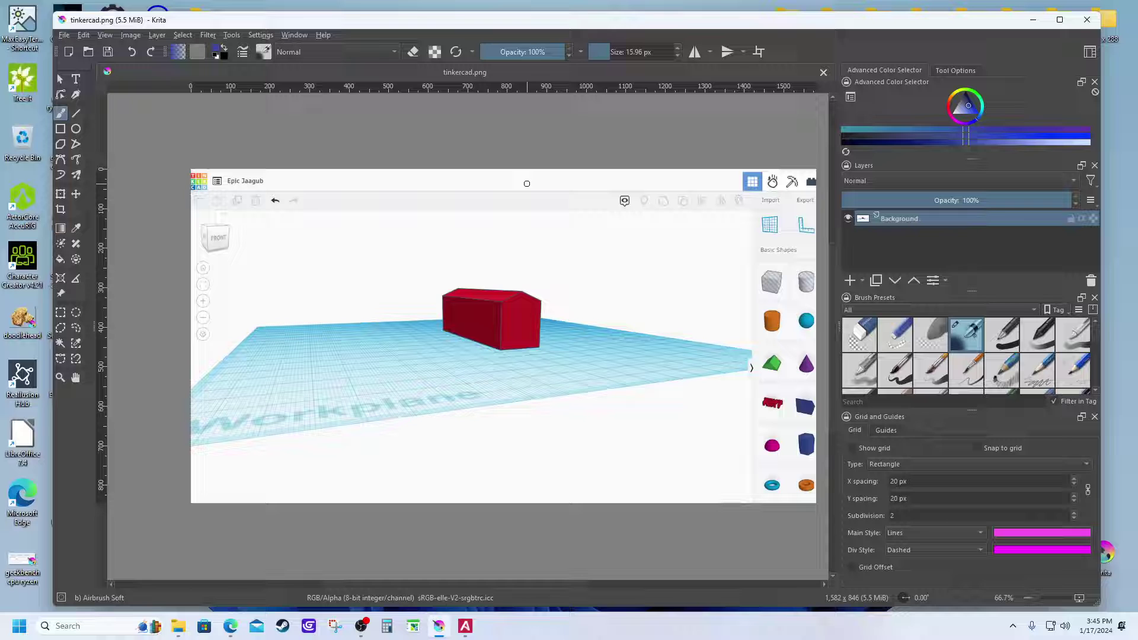
- Reopen Epic Jaagub.glb to orbit the pink box briefly, then close it and deselect
click(1087, 19)
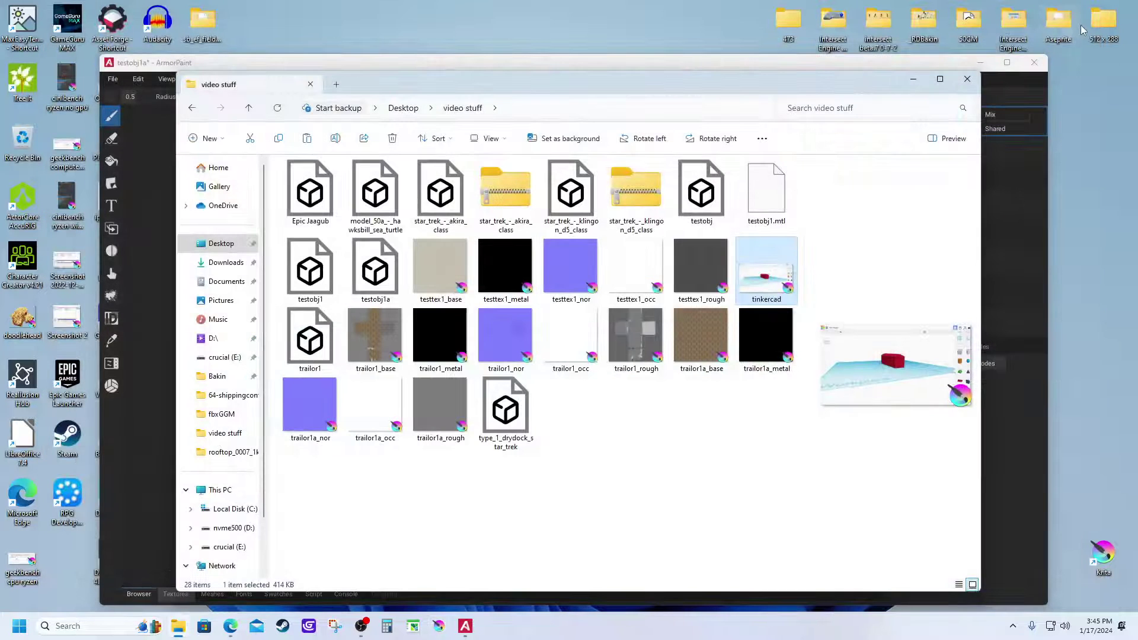
double_click(316, 211)
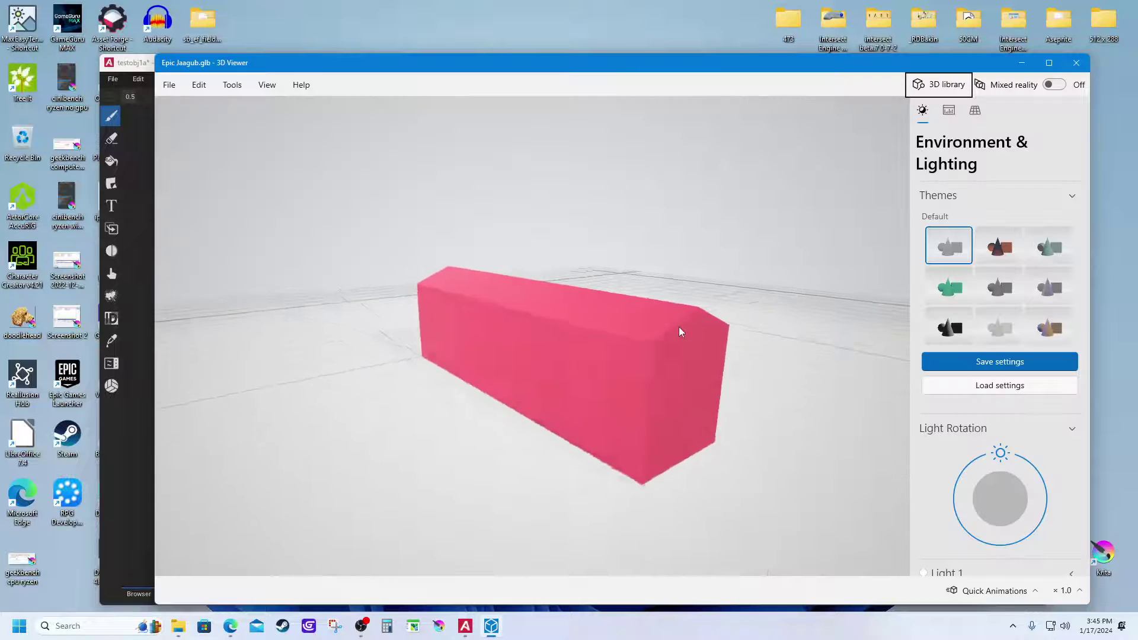
drag(680, 330, 691, 406)
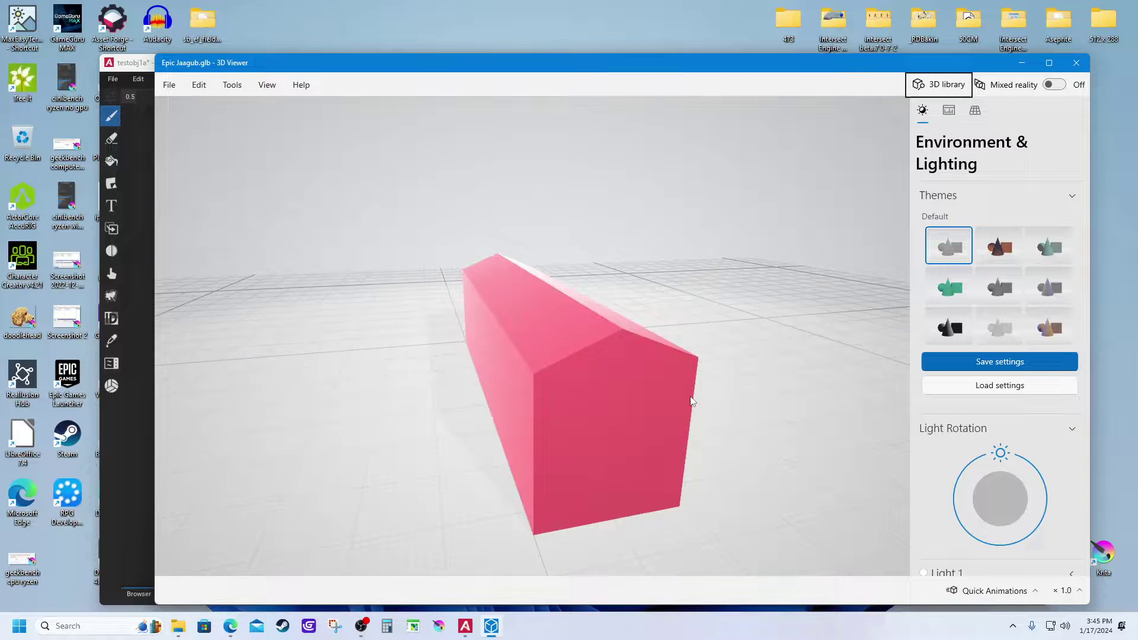
click(1076, 62)
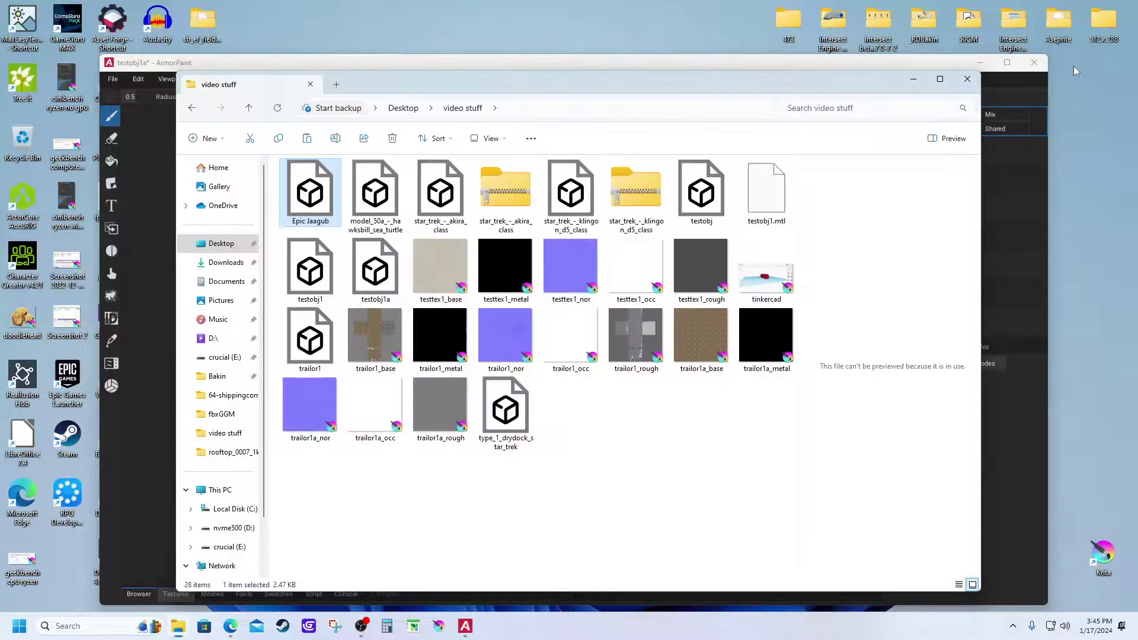
click(565, 501)
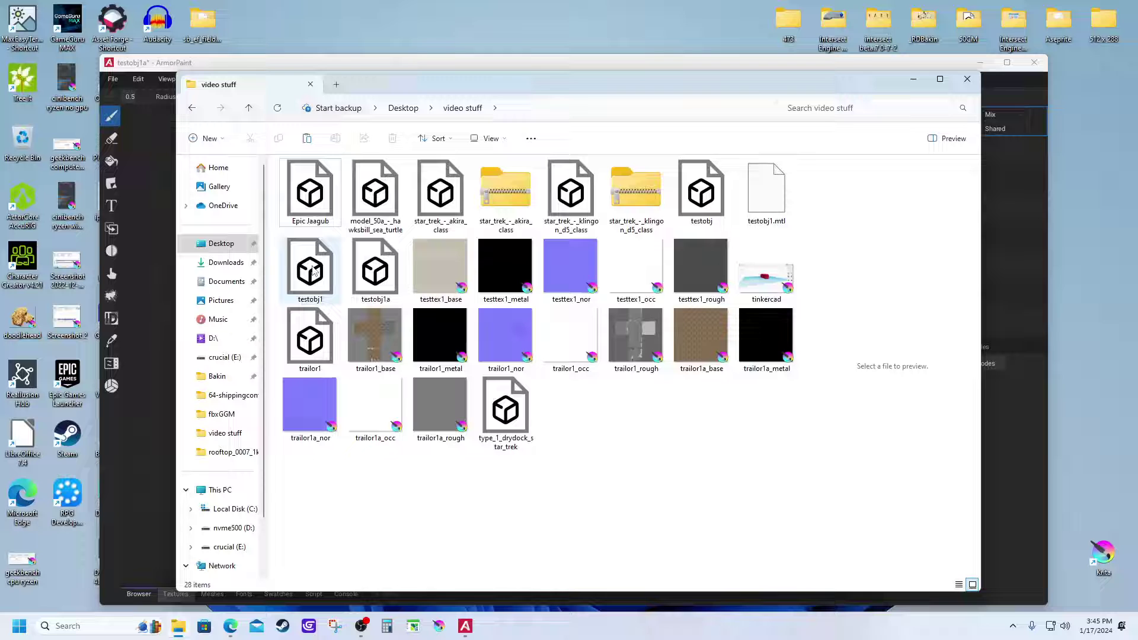
- Open testobj1a.obj, orbit its 128-triangle wireframe pillar from several angles, then close it
double_click(375, 264)
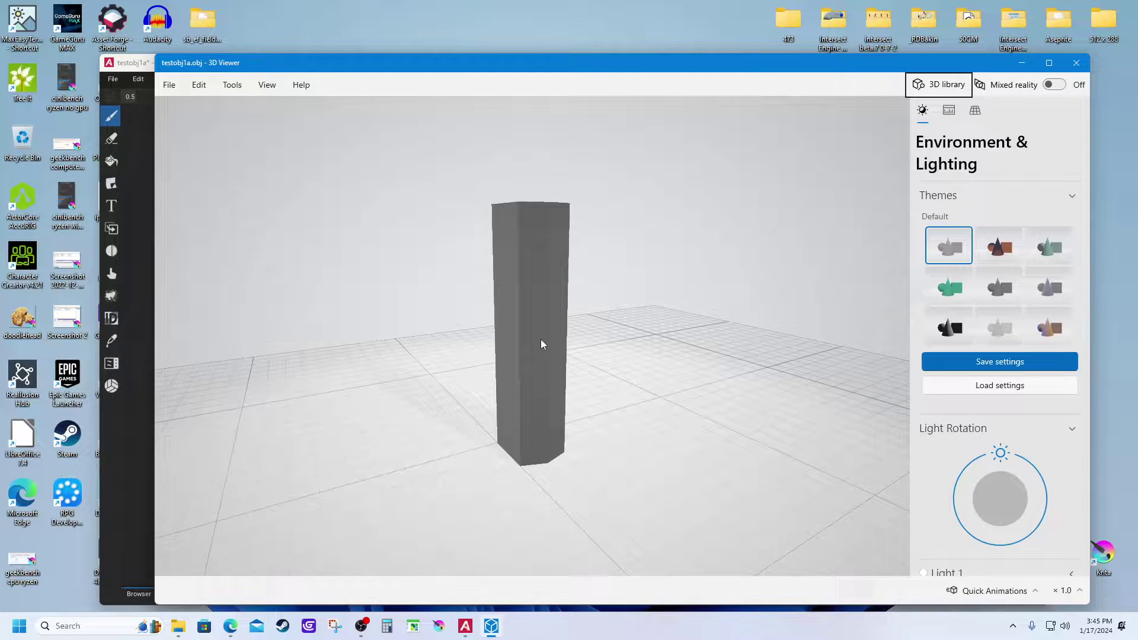
drag(541, 339, 595, 288)
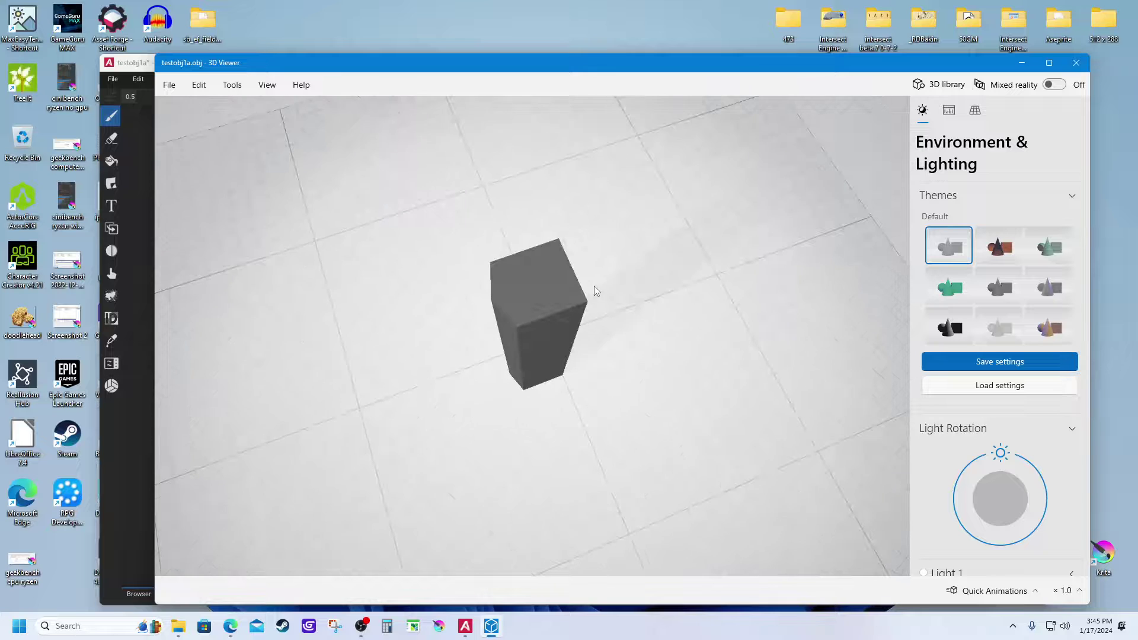
click(950, 114)
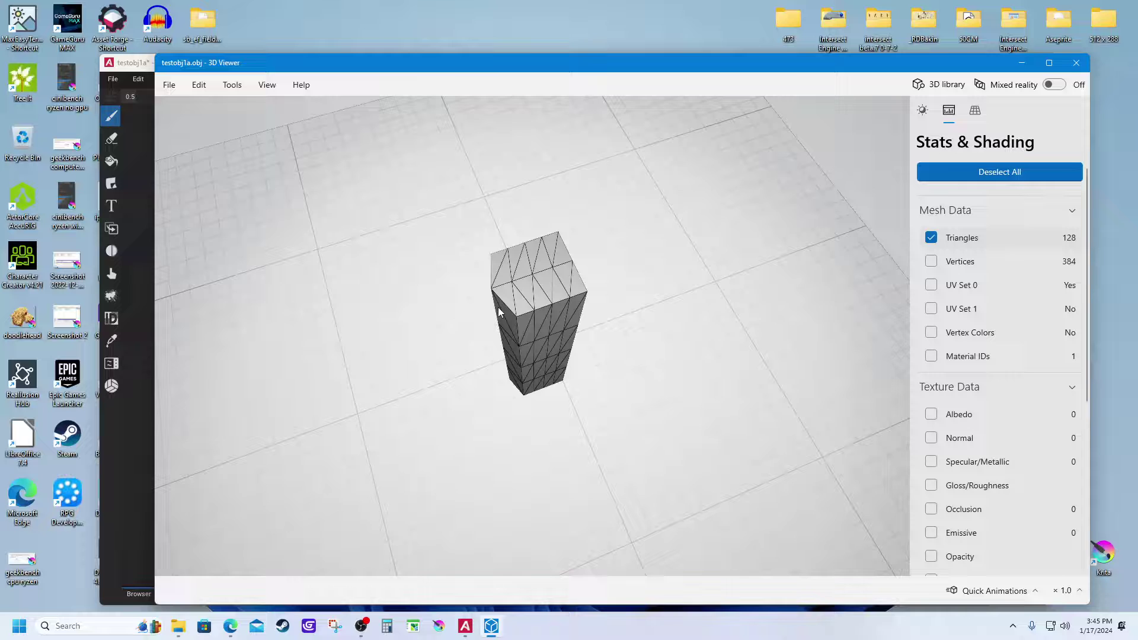
drag(498, 307, 488, 241)
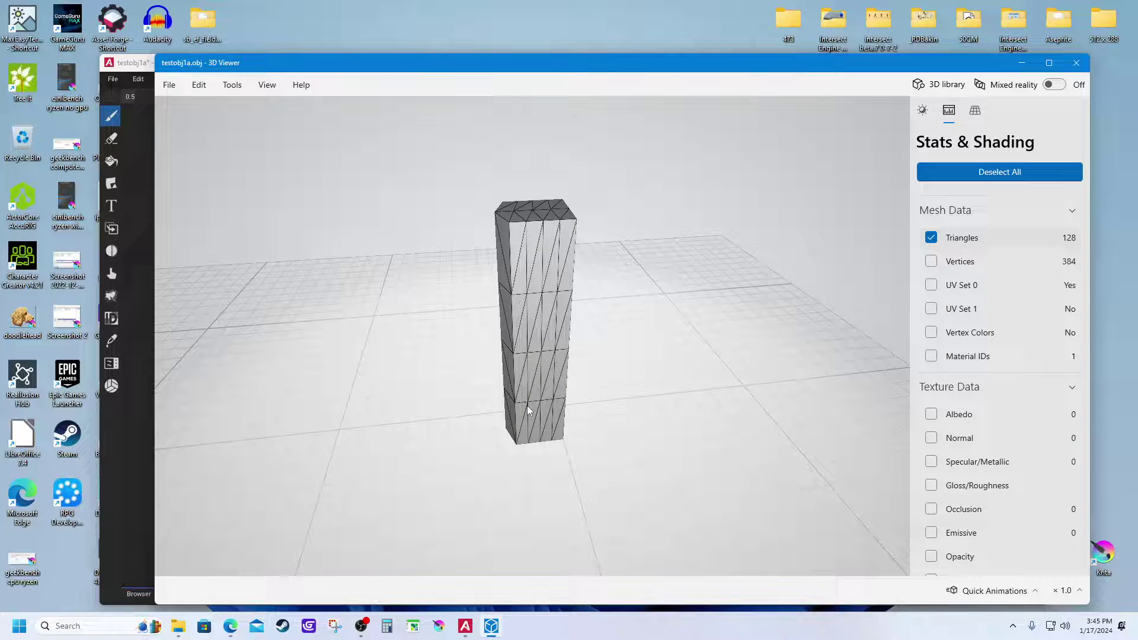
mouse_move(524, 256)
mouse_down()
mouse_move(617, 278)
mouse_move(688, 269)
mouse_move(671, 333)
mouse_move(482, 378)
mouse_move(522, 279)
mouse_move(620, 236)
mouse_move(556, 290)
mouse_move(519, 270)
mouse_up()
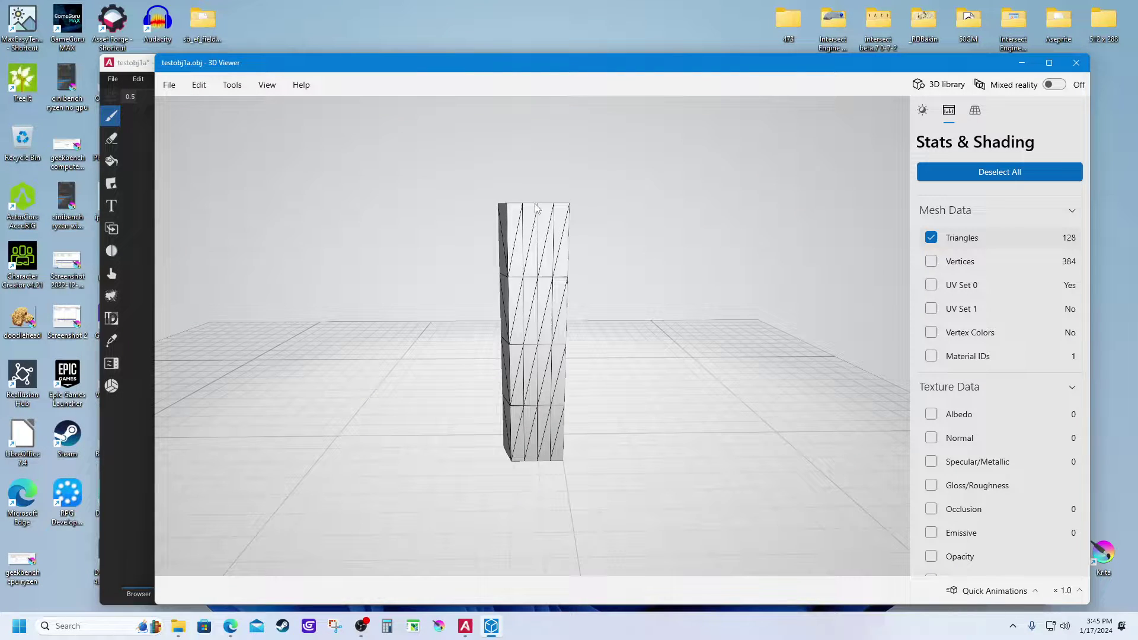
drag(535, 207, 549, 236)
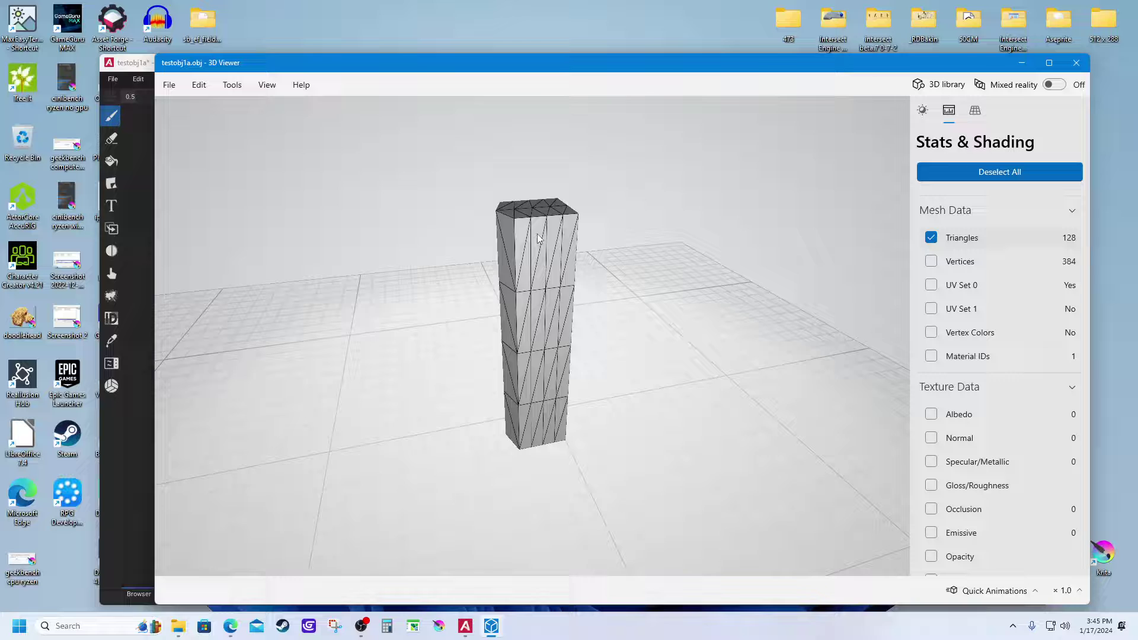
mouse_move(538, 238)
mouse_down()
mouse_move(543, 313)
mouse_move(568, 290)
mouse_move(558, 243)
mouse_up()
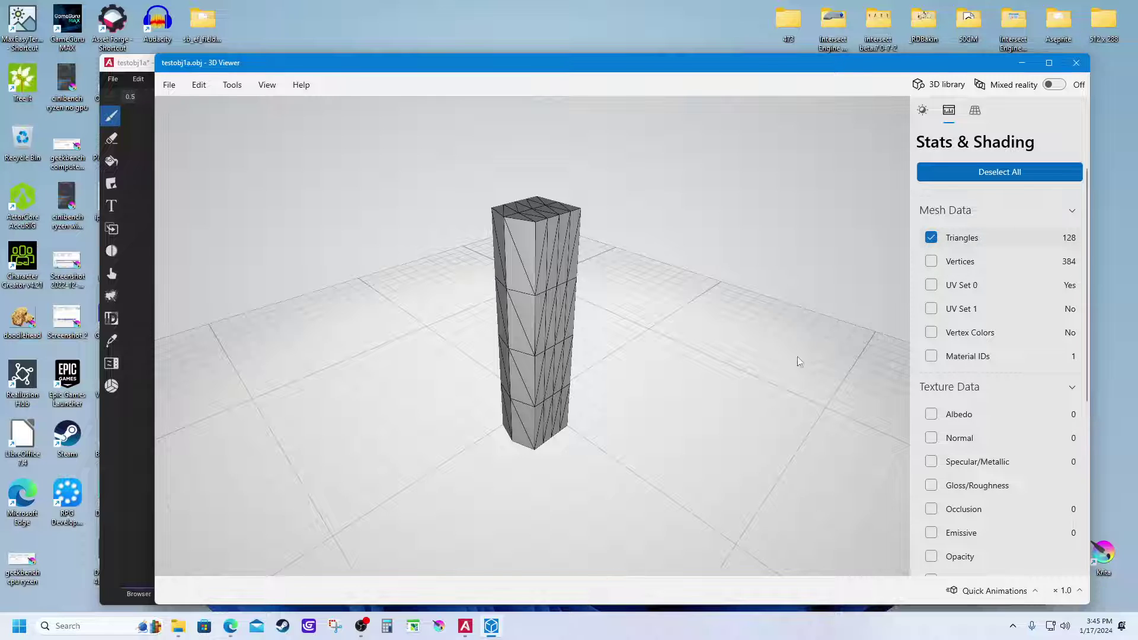
drag(536, 322, 589, 284)
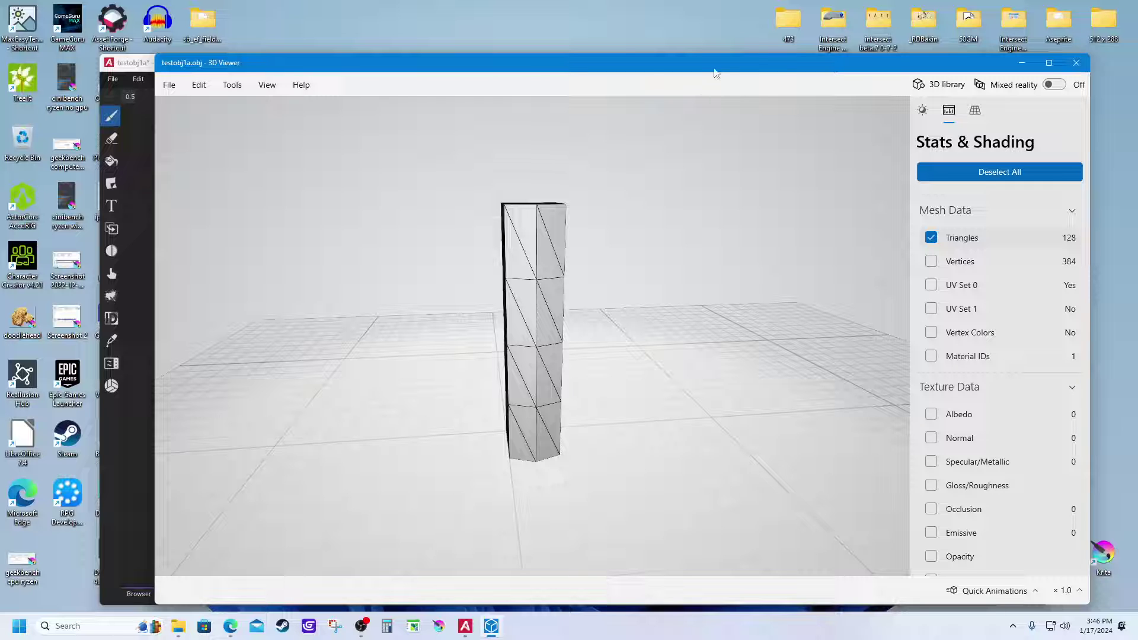
click(1077, 67)
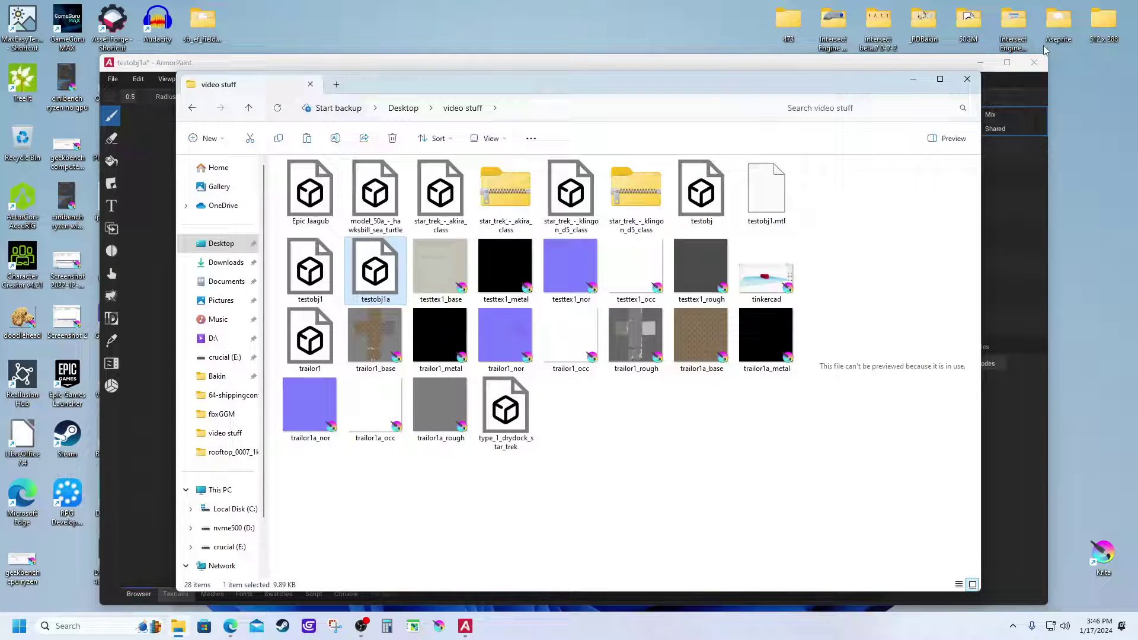
- Deselect testobj1a and minimize the video stuff folder window
click(585, 452)
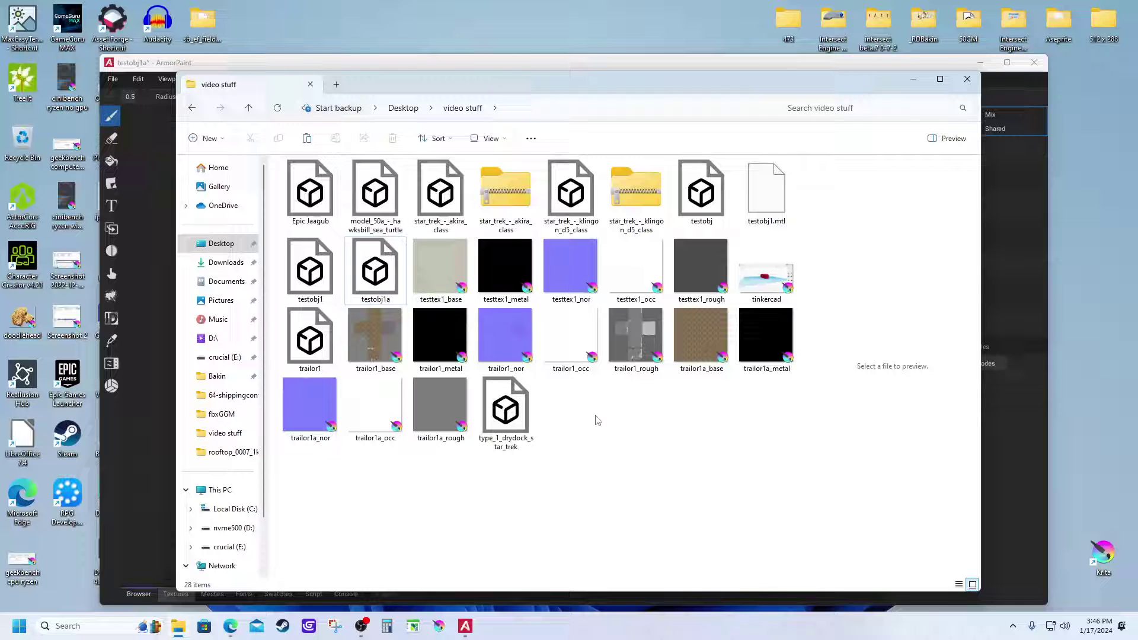
drag(649, 81, 653, 87)
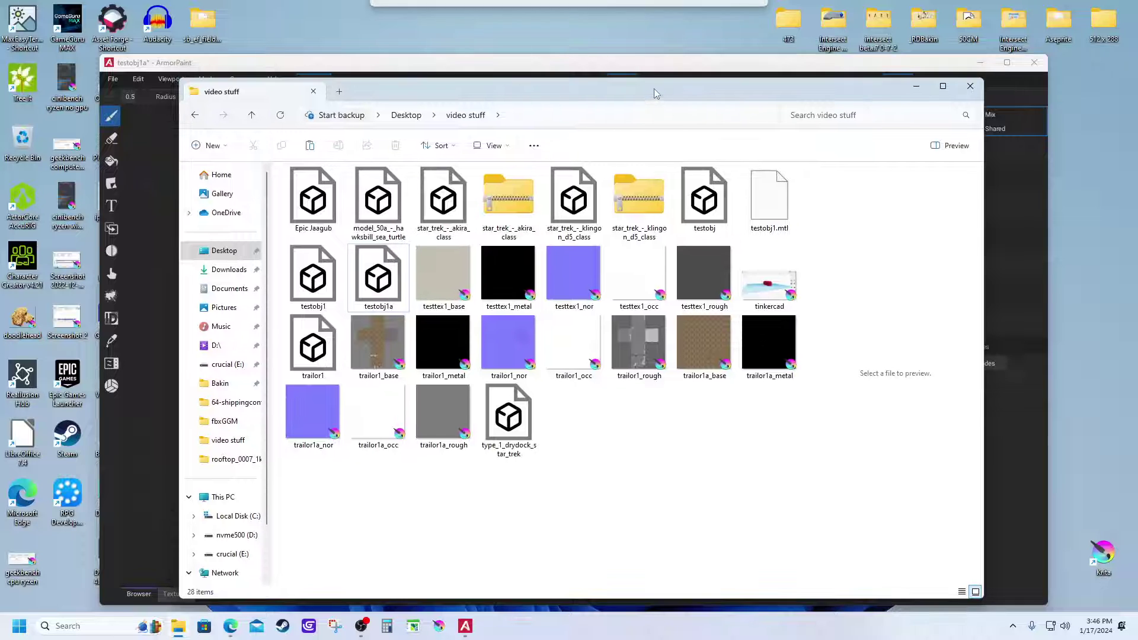
click(915, 89)
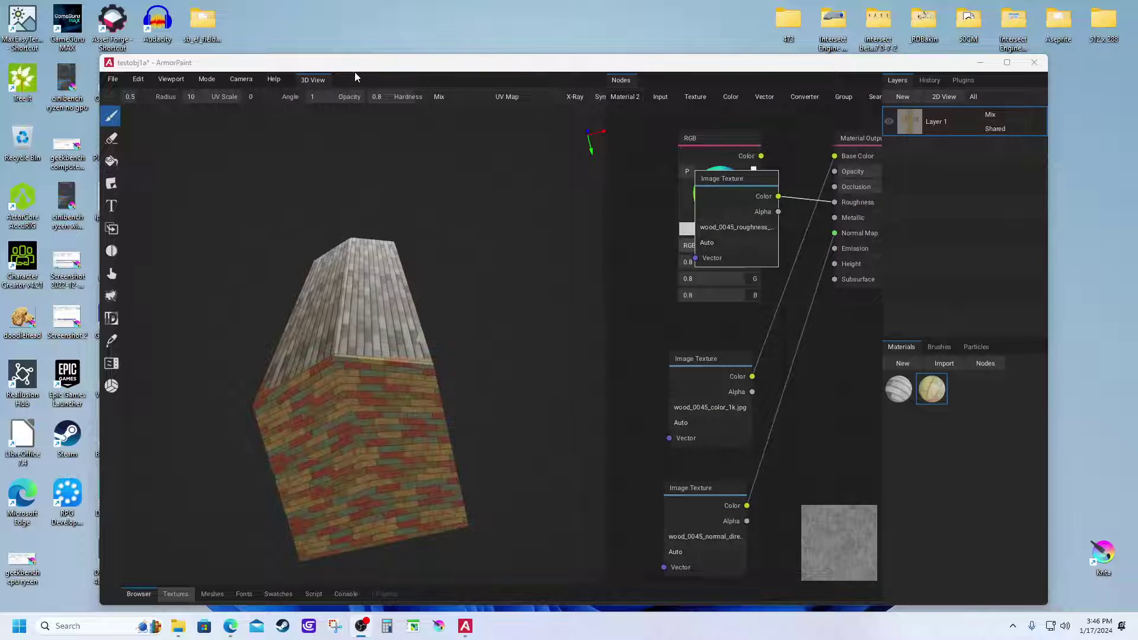
- Create Material 3, a plain white material with a 0.8 RGB base color
drag(354, 64, 399, 49)
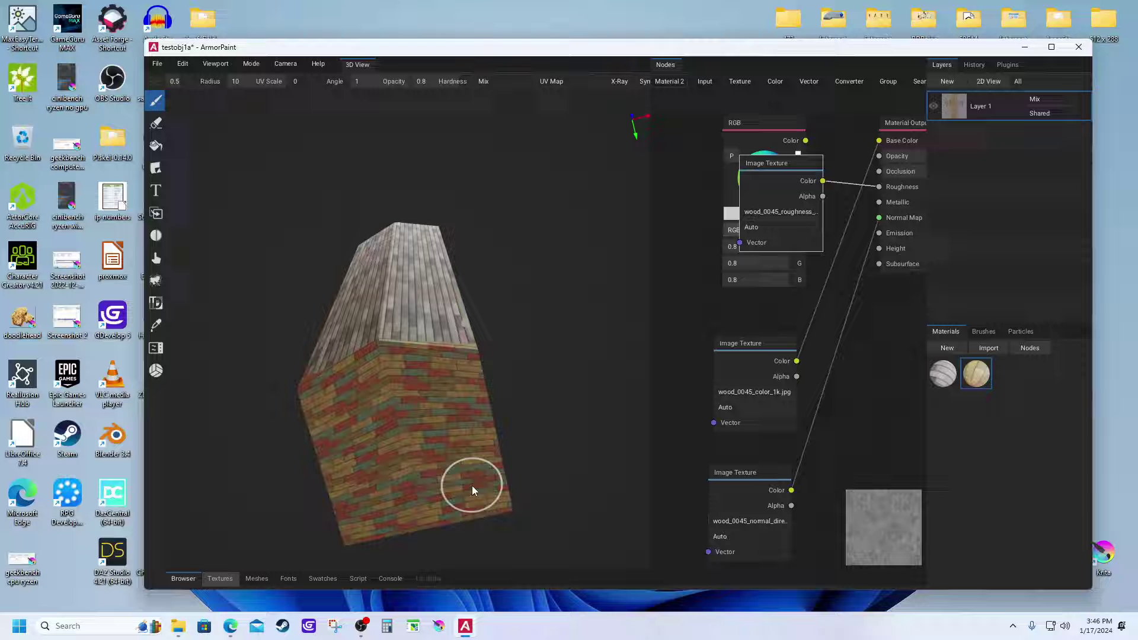
right_drag(490, 468, 489, 440)
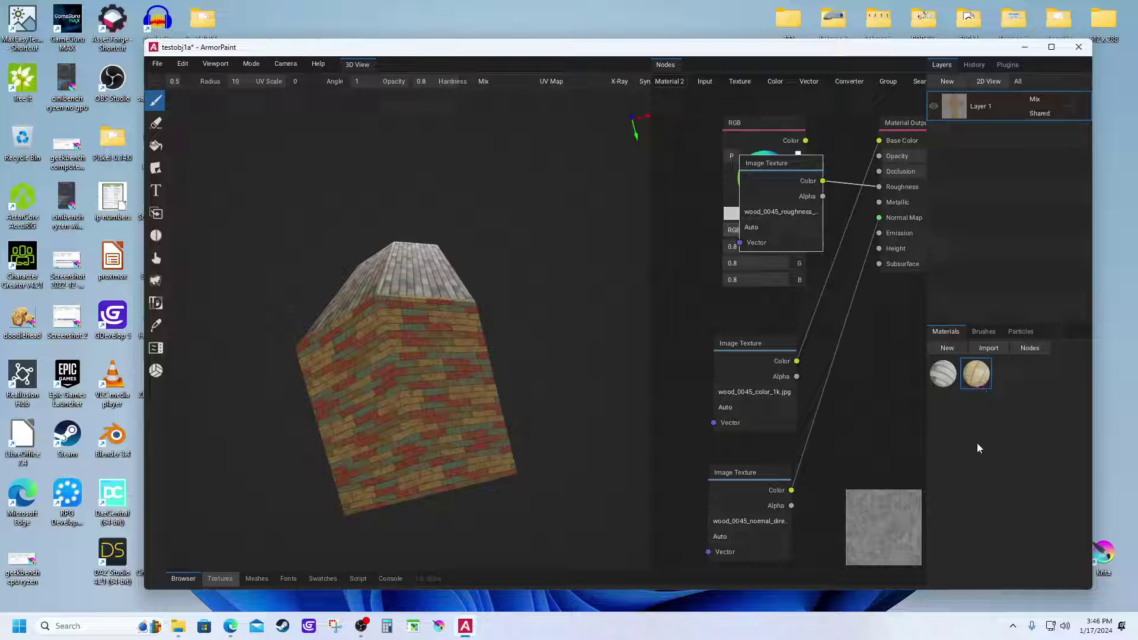
click(947, 348)
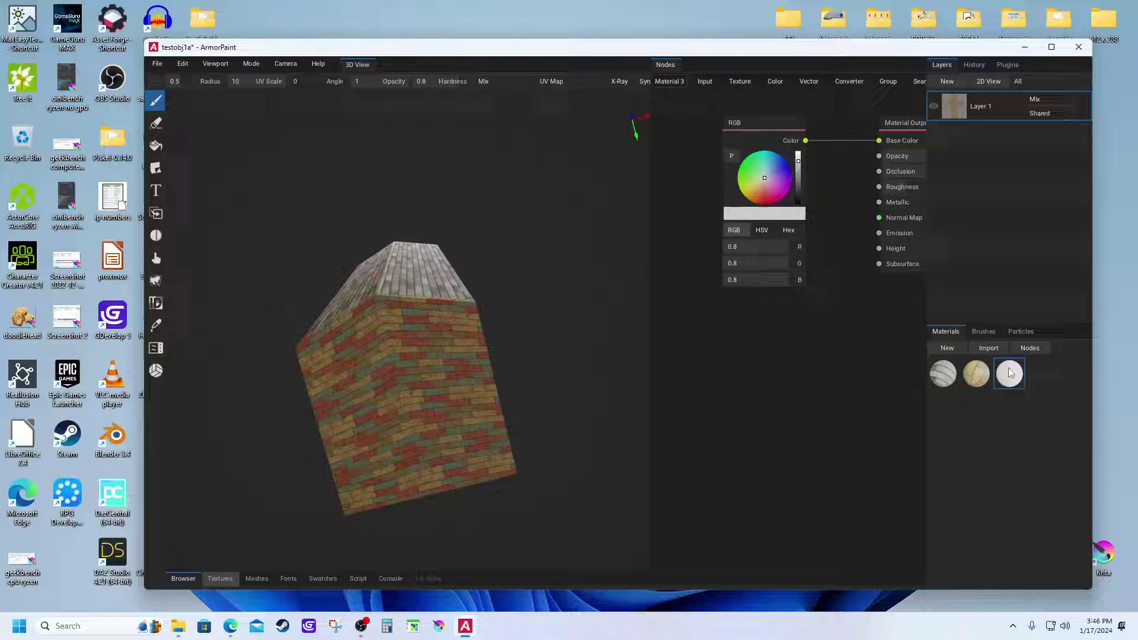
click(178, 627)
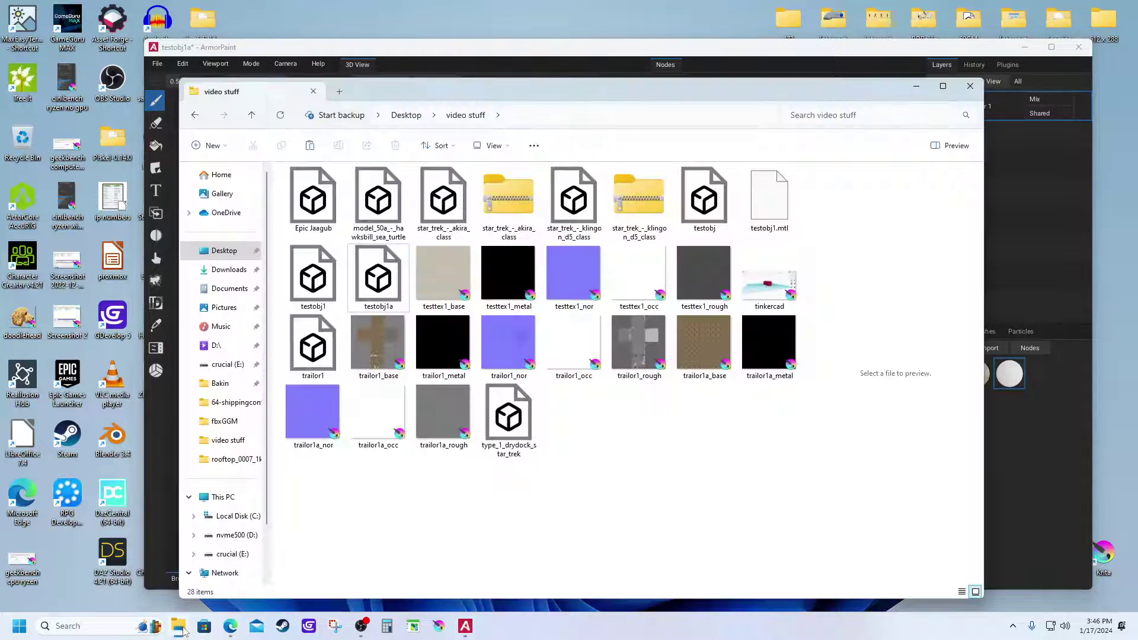
click(229, 270)
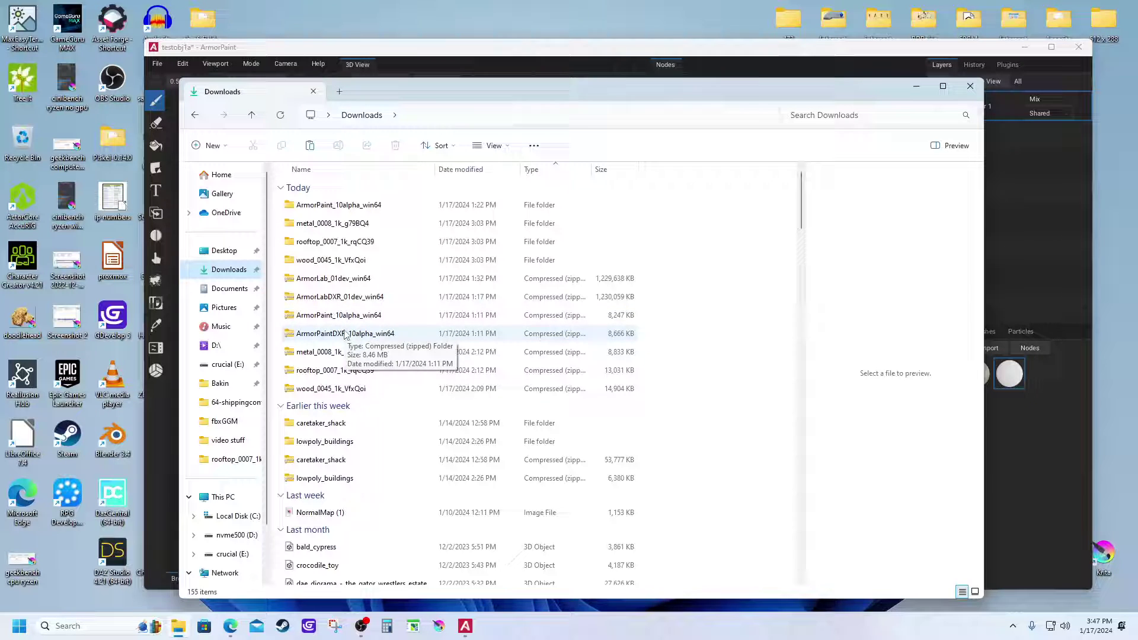
click(332, 227)
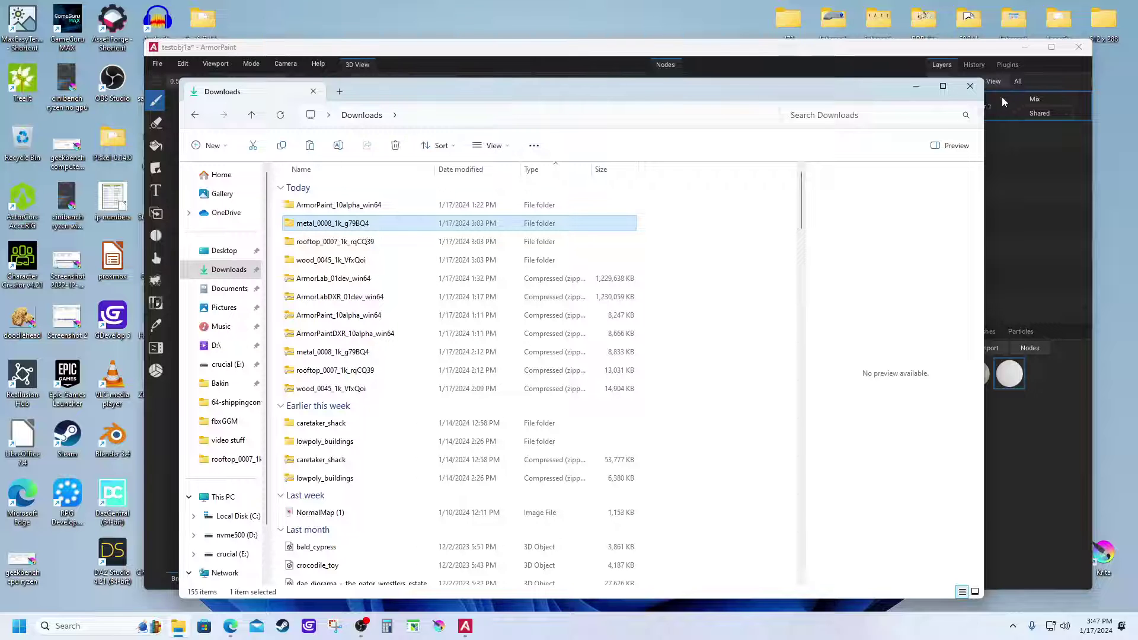
click(970, 86)
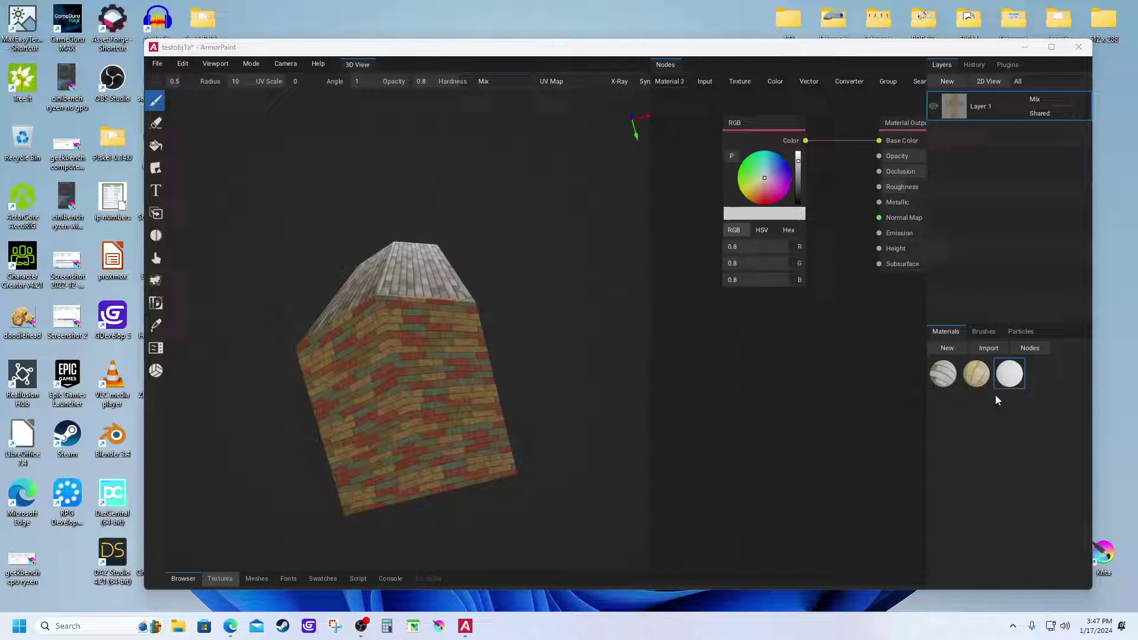
click(756, 405)
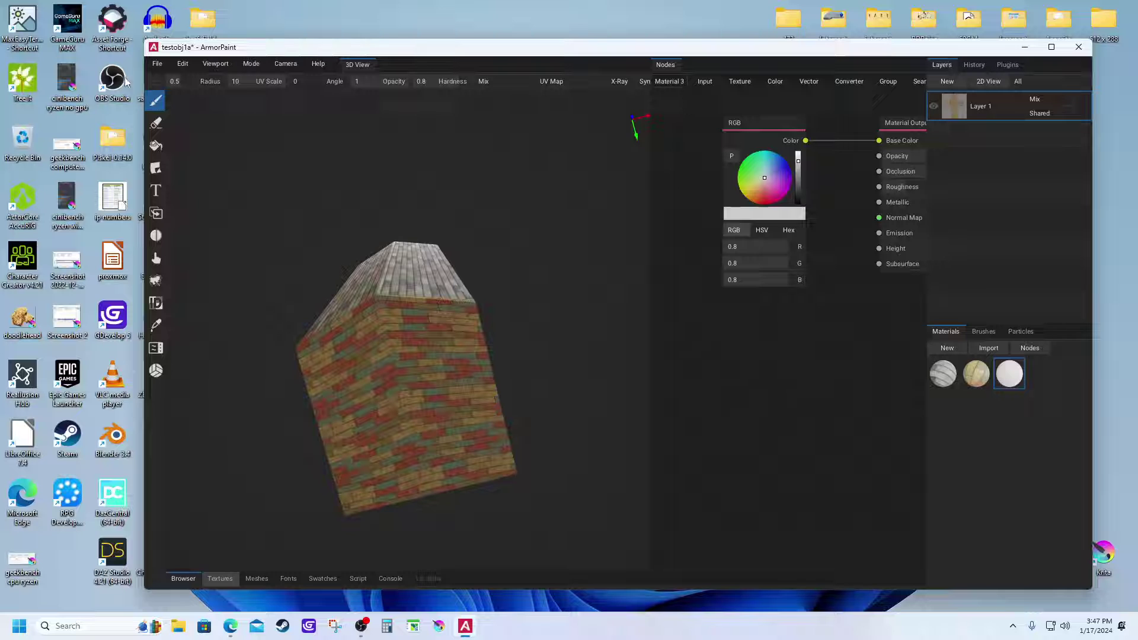
- Import the metal_0008_color_1k and metal_0008_metallic_1k textures from the Downloads folder
click(157, 64)
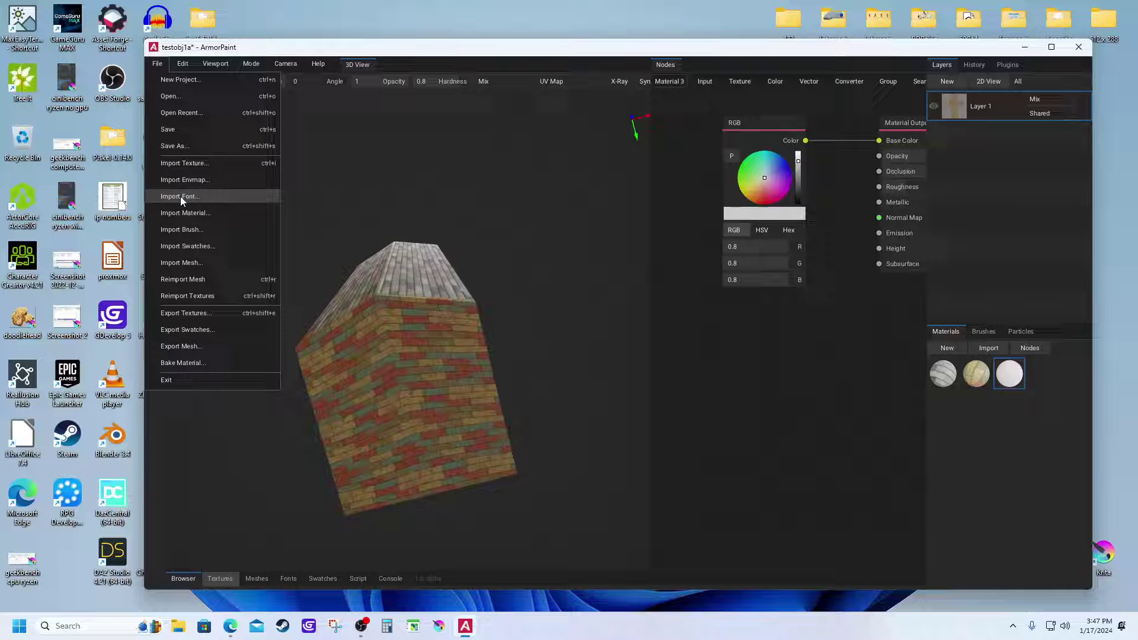
click(187, 162)
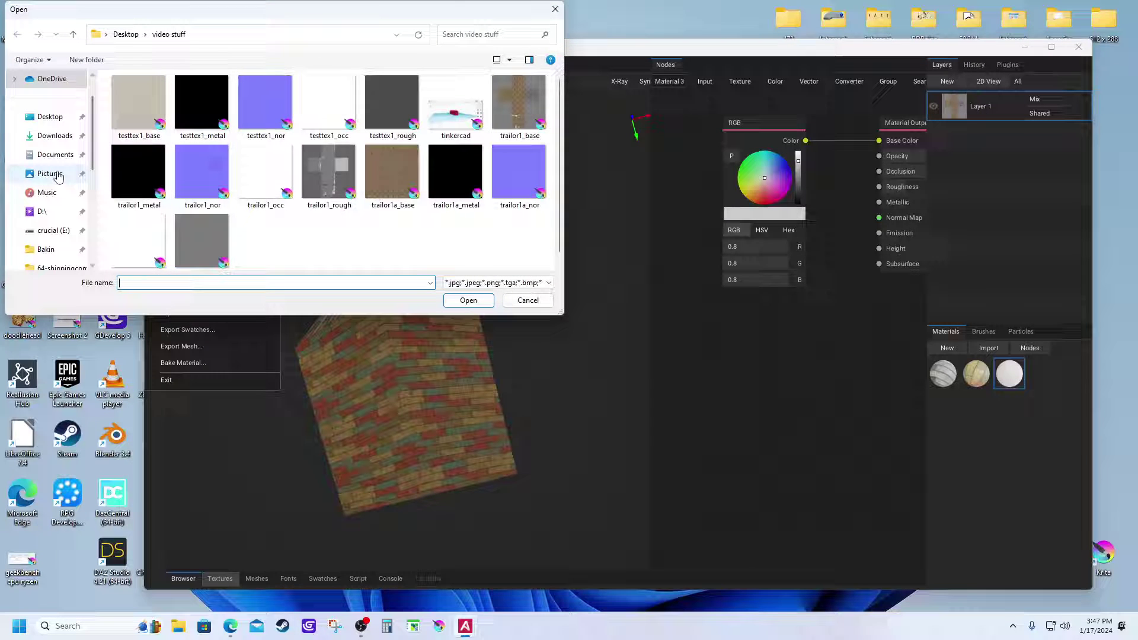
click(53, 135)
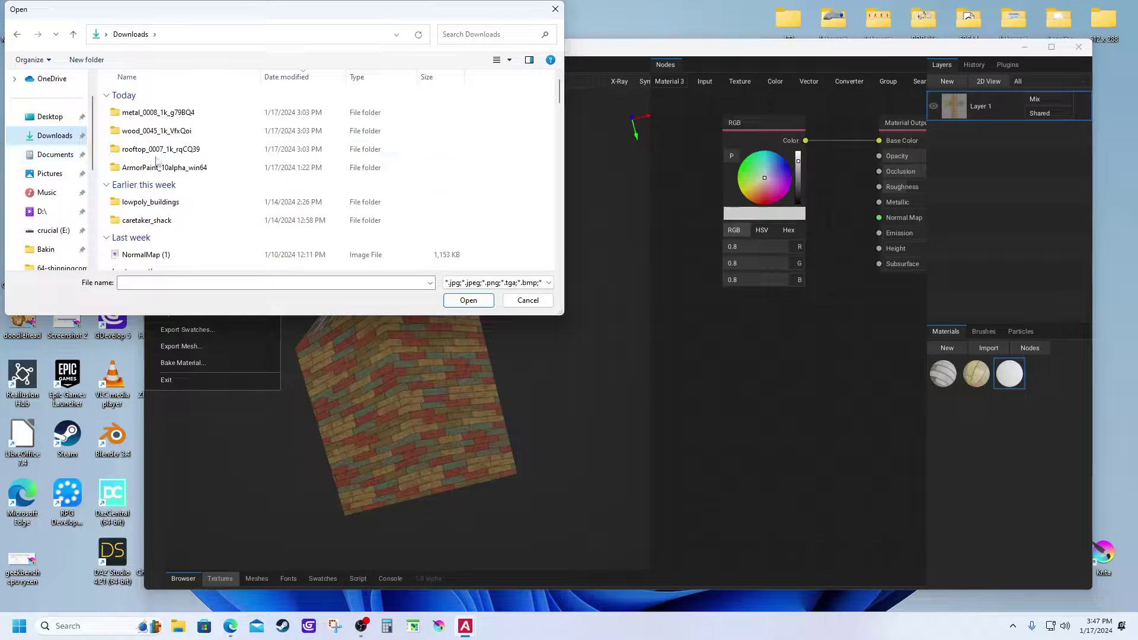
double_click(159, 112)
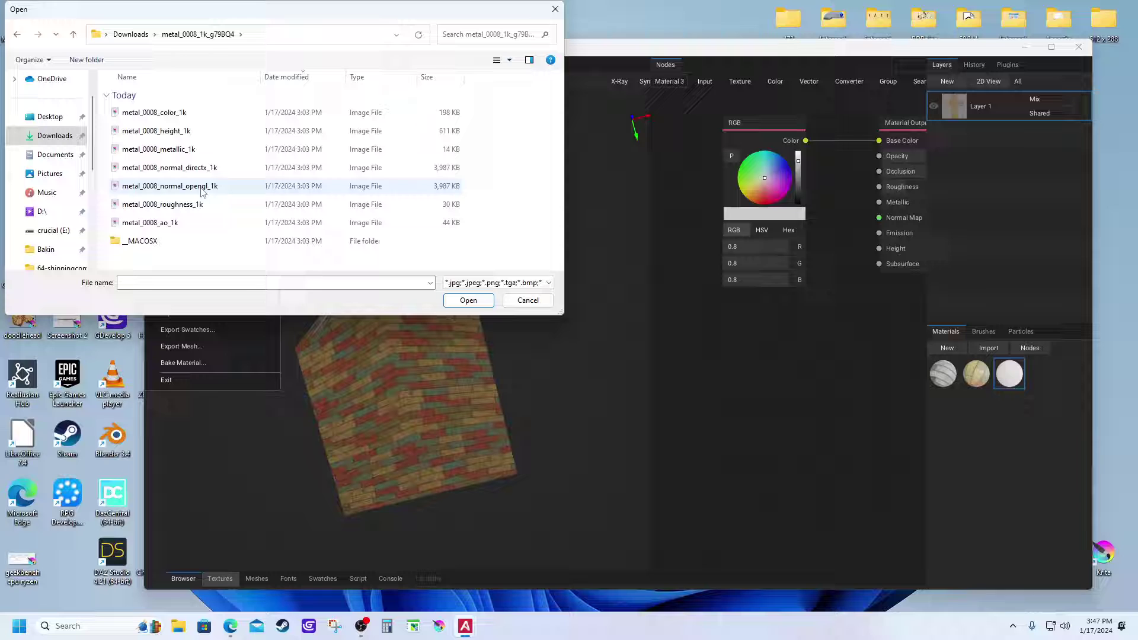
click(169, 114)
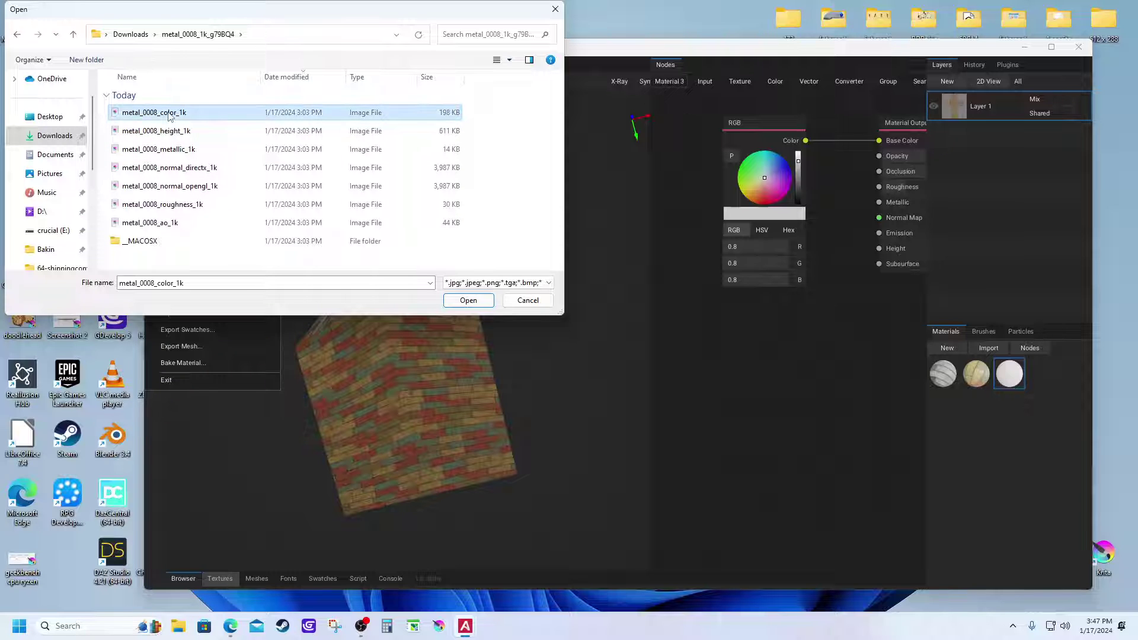
click(463, 302)
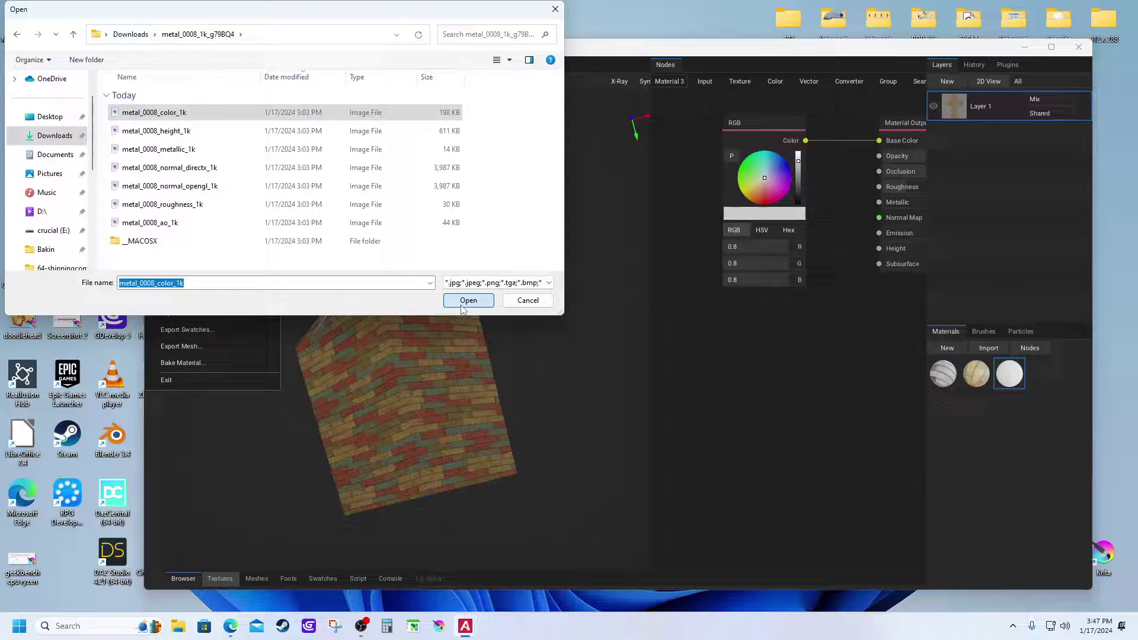
click(156, 64)
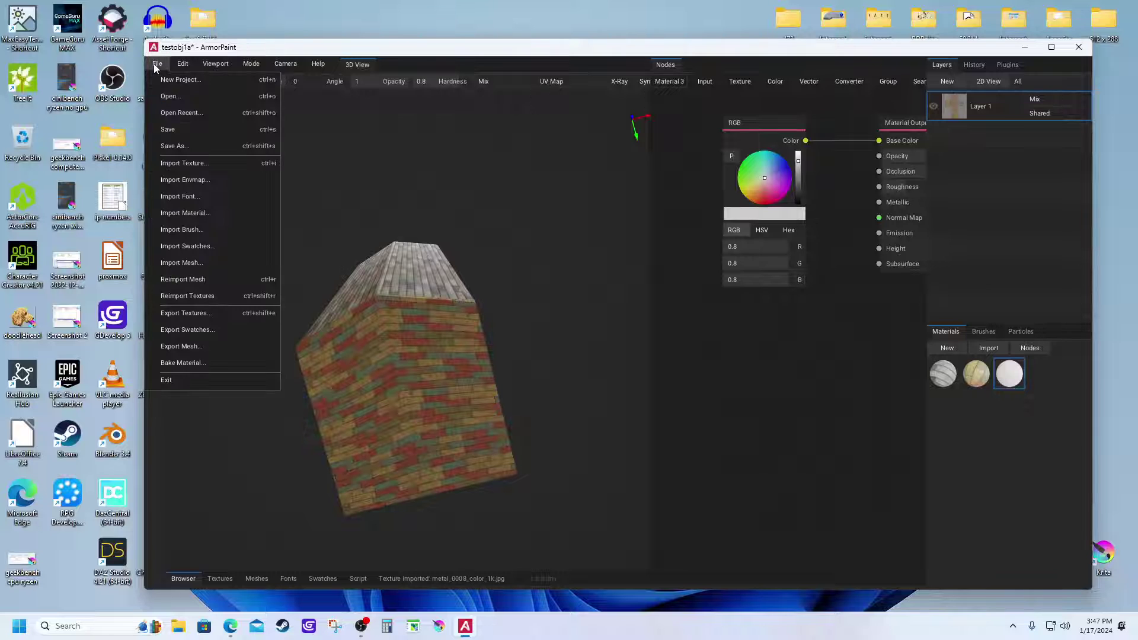
click(168, 168)
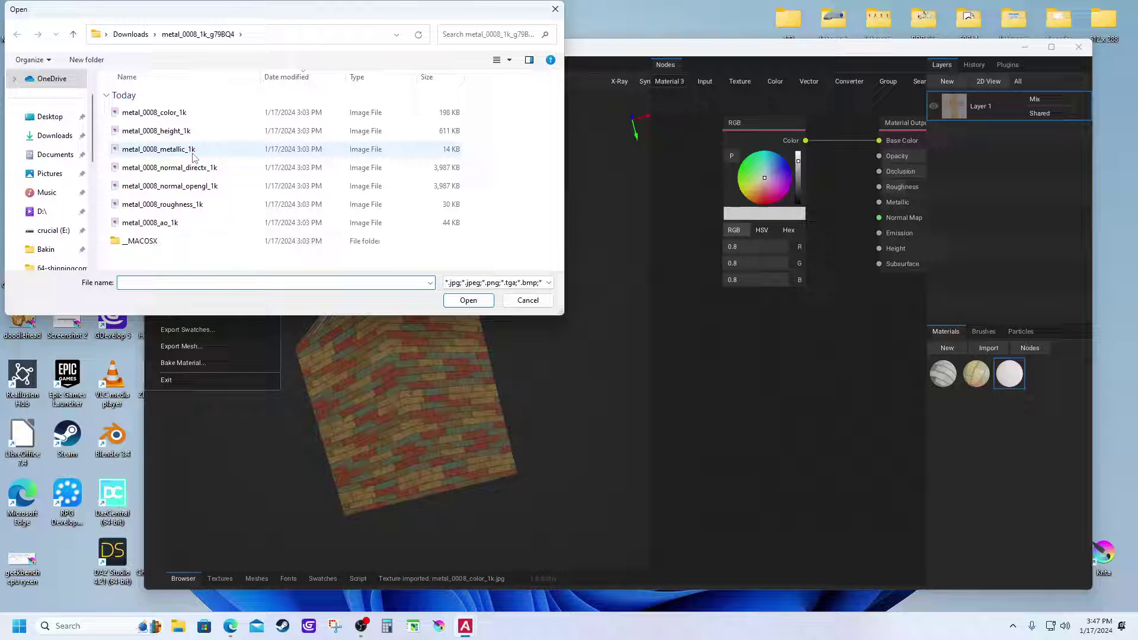
click(167, 153)
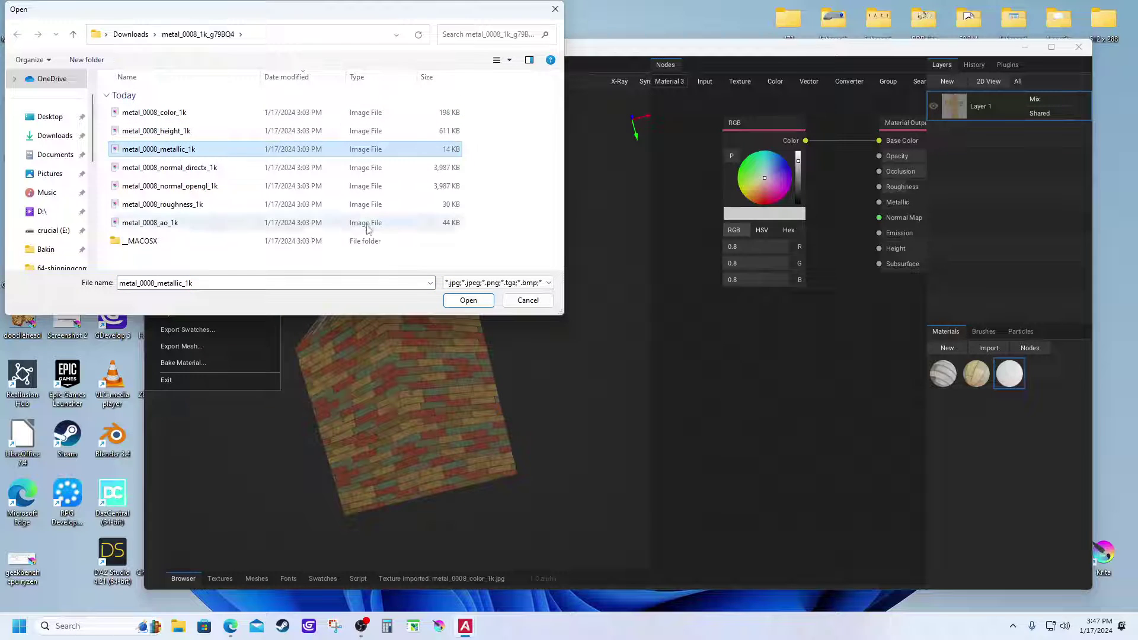
click(457, 302)
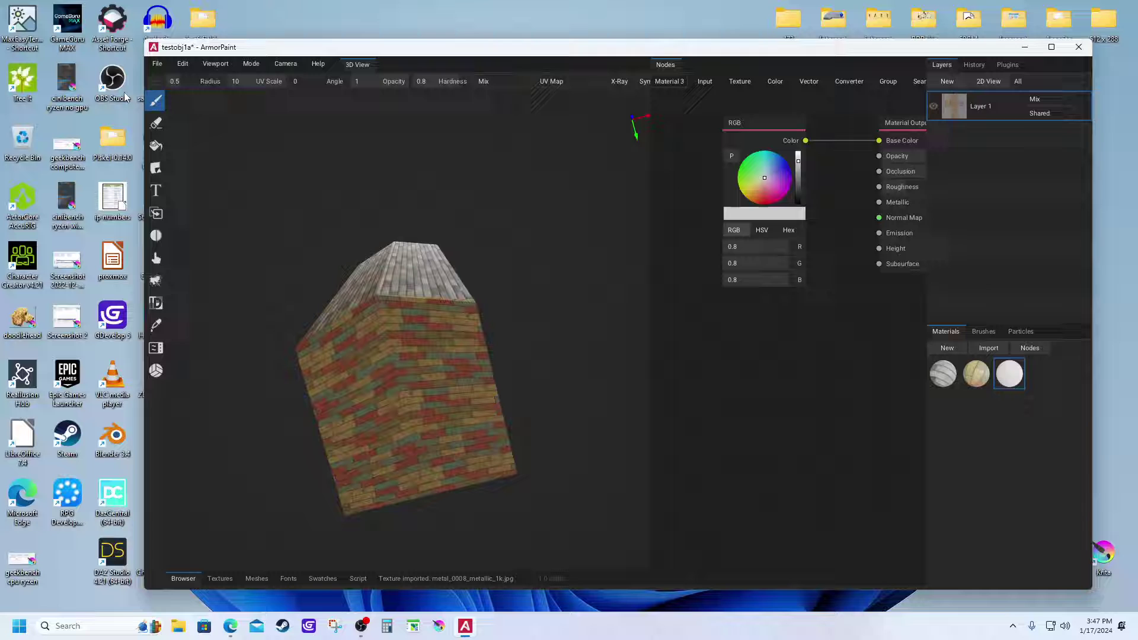
- Import the metal_0008_normal_opengl_1k and metal_0008_roughness_1k textures
click(154, 64)
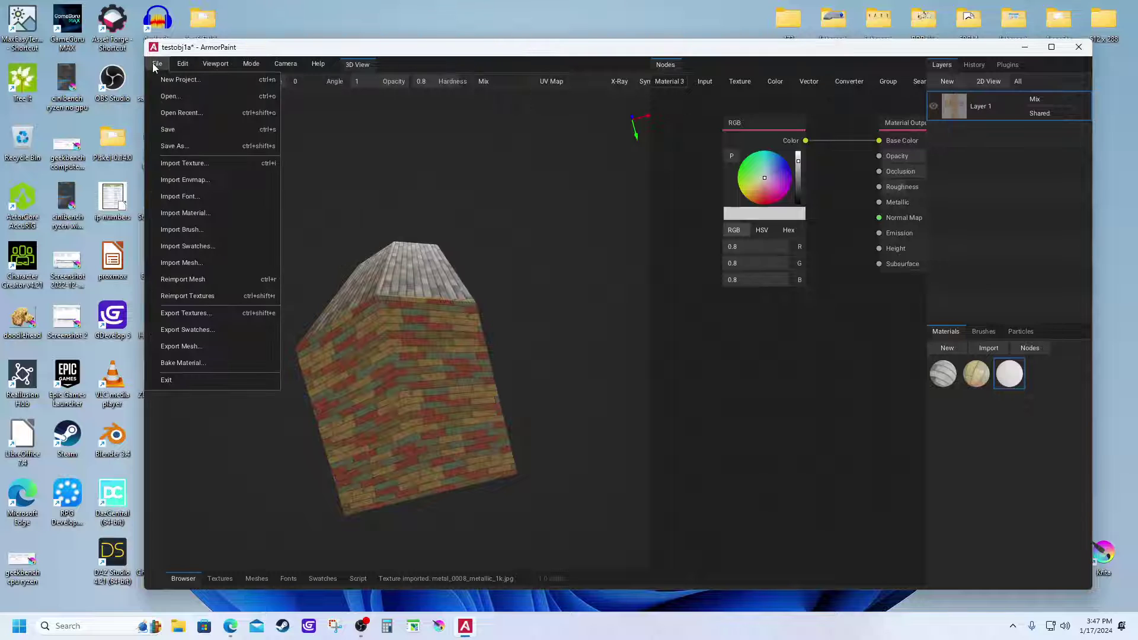
click(192, 165)
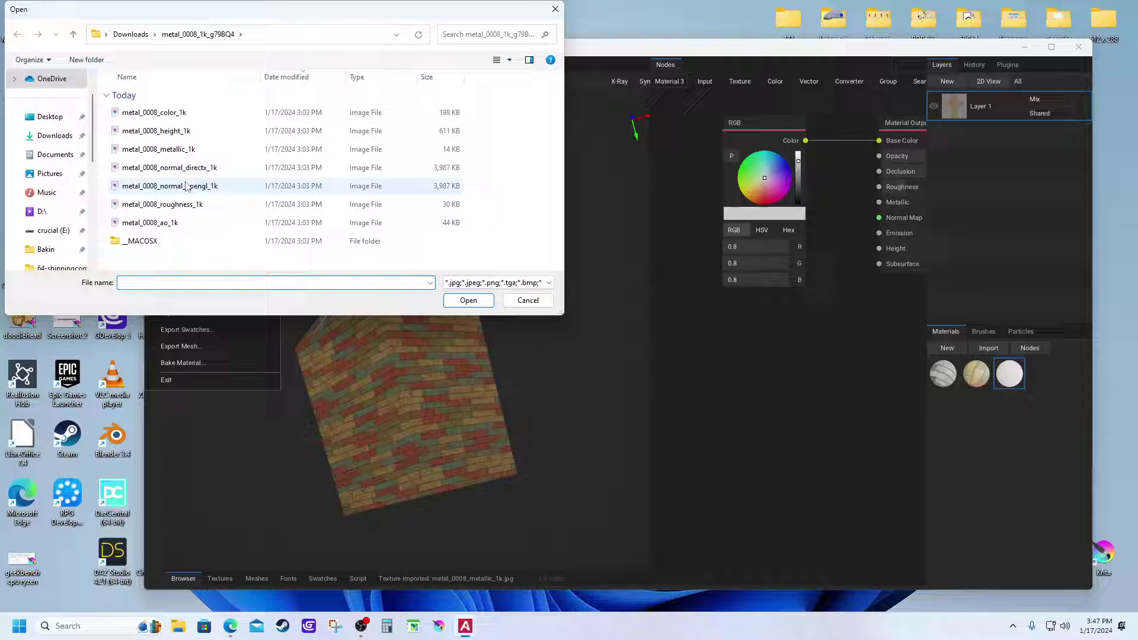
click(186, 186)
click(468, 300)
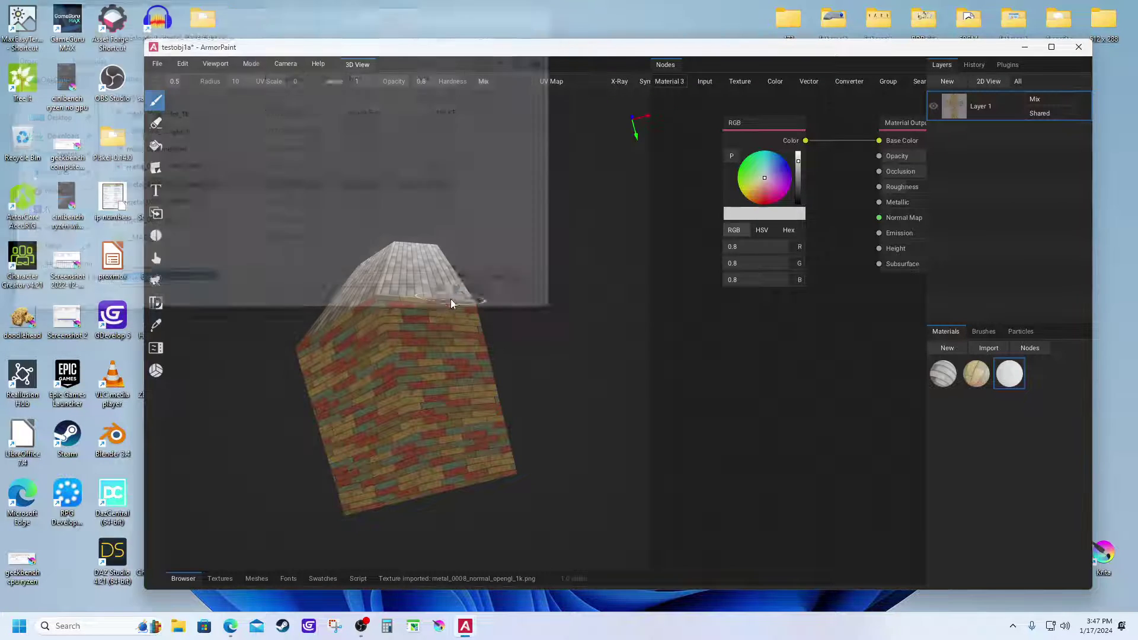
click(157, 64)
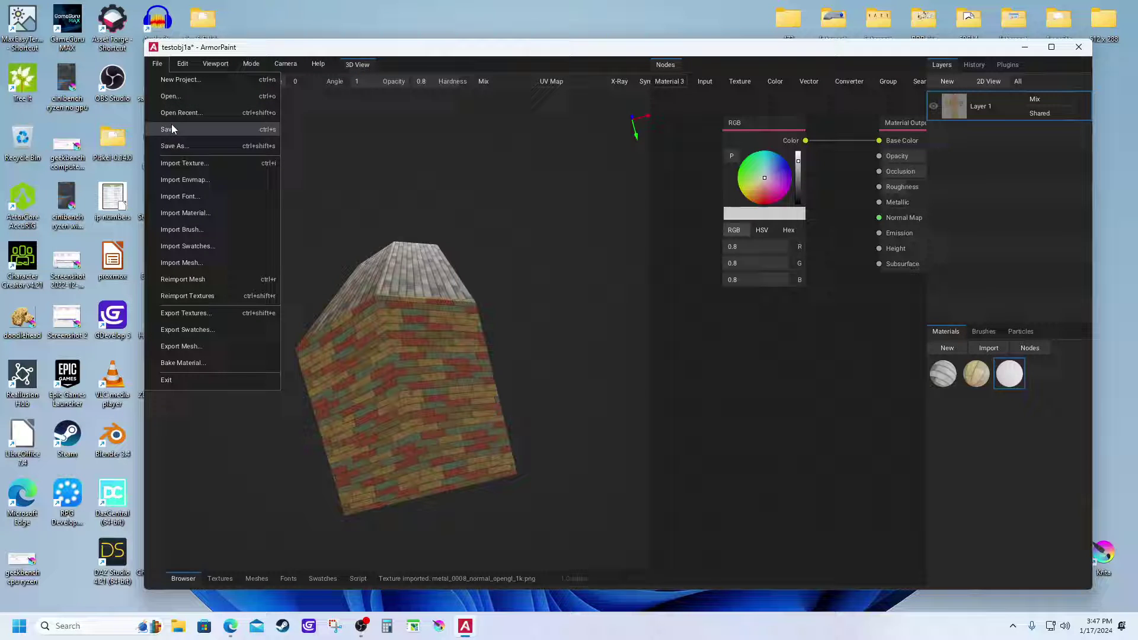
click(194, 165)
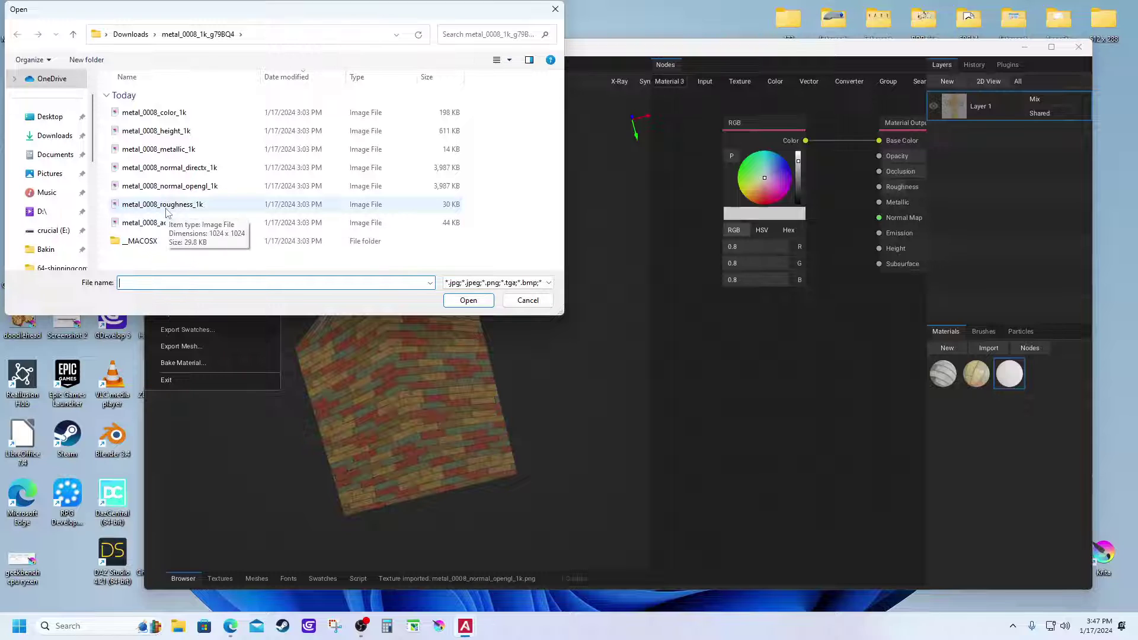
click(167, 207)
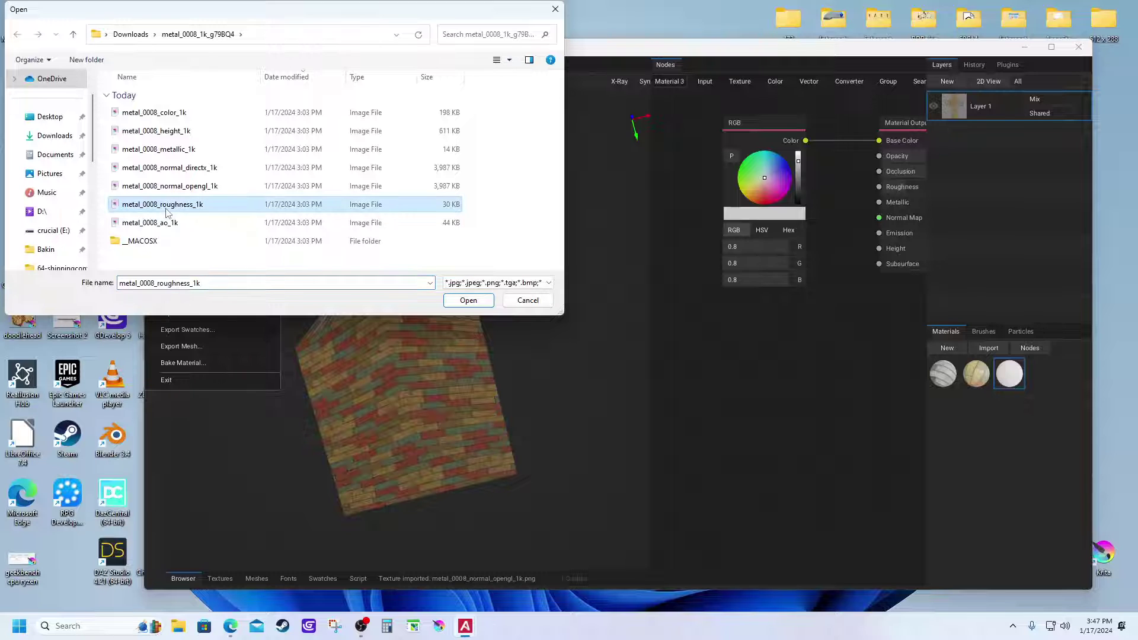
click(468, 301)
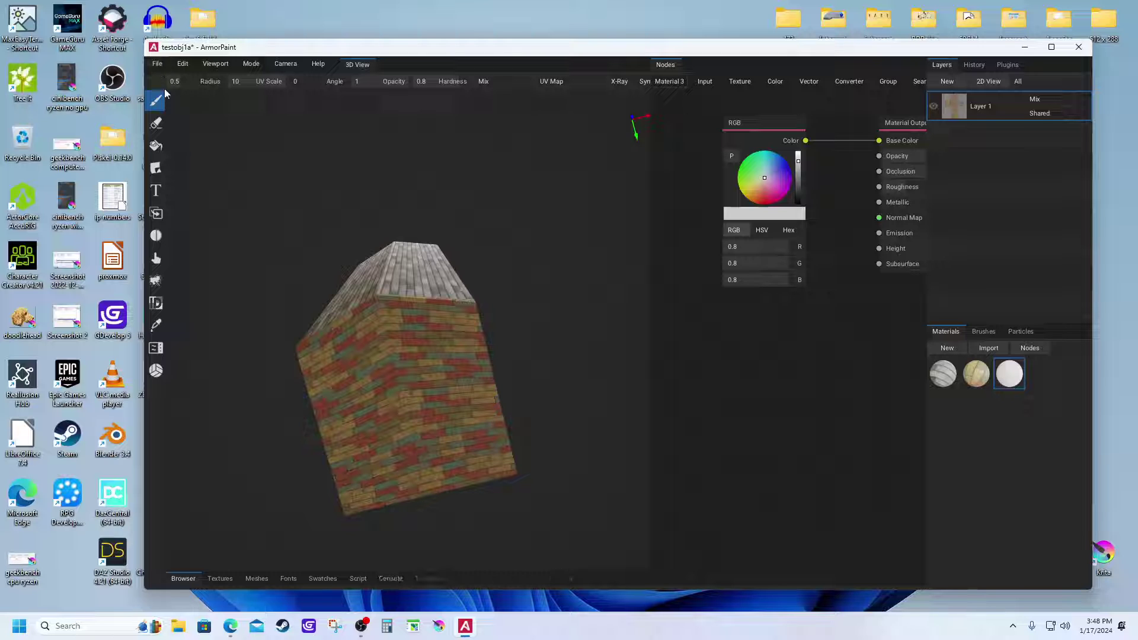
- Add an Image Texture node with metal_0008_color_1k.jpg wired into Base Color
drag(344, 314, 407, 299)
click(739, 82)
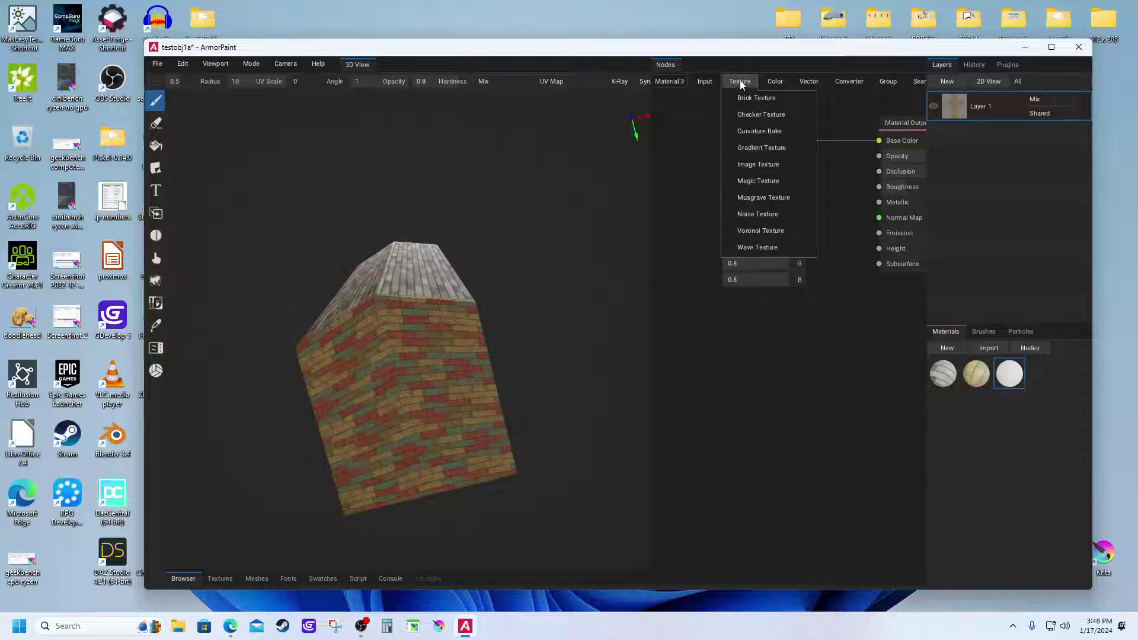
click(765, 166)
drag(767, 173, 716, 349)
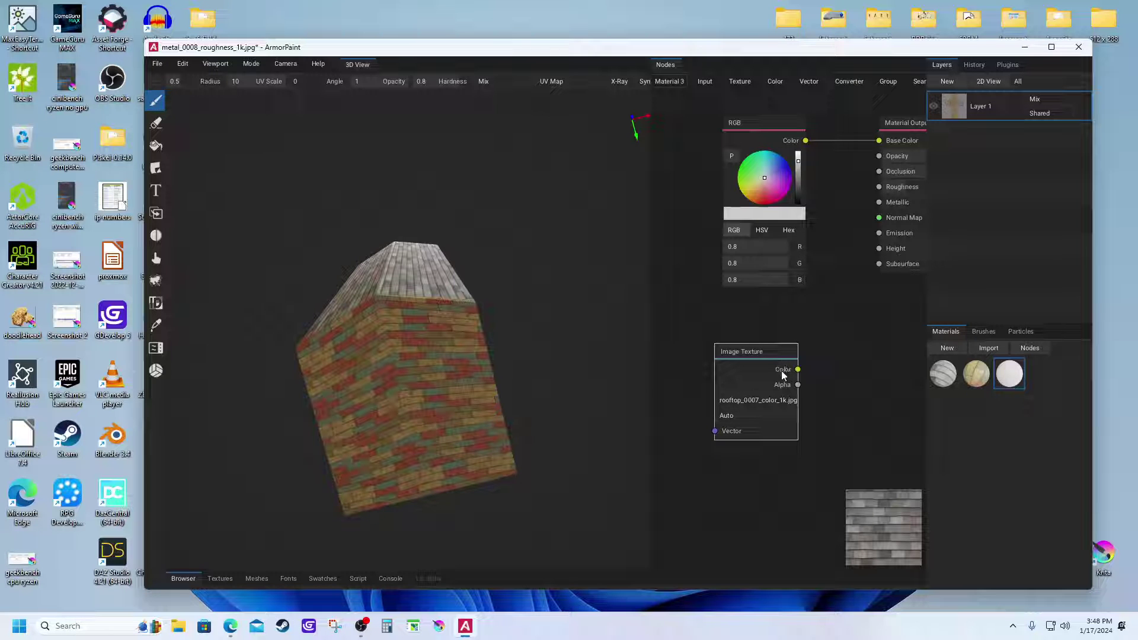
click(777, 403)
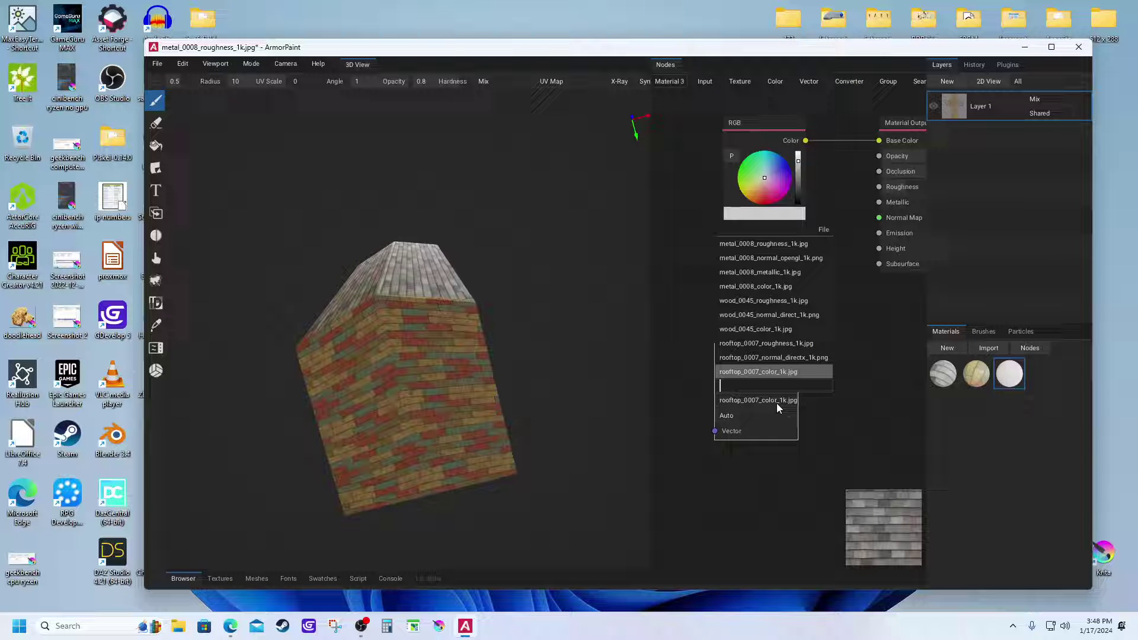
click(780, 287)
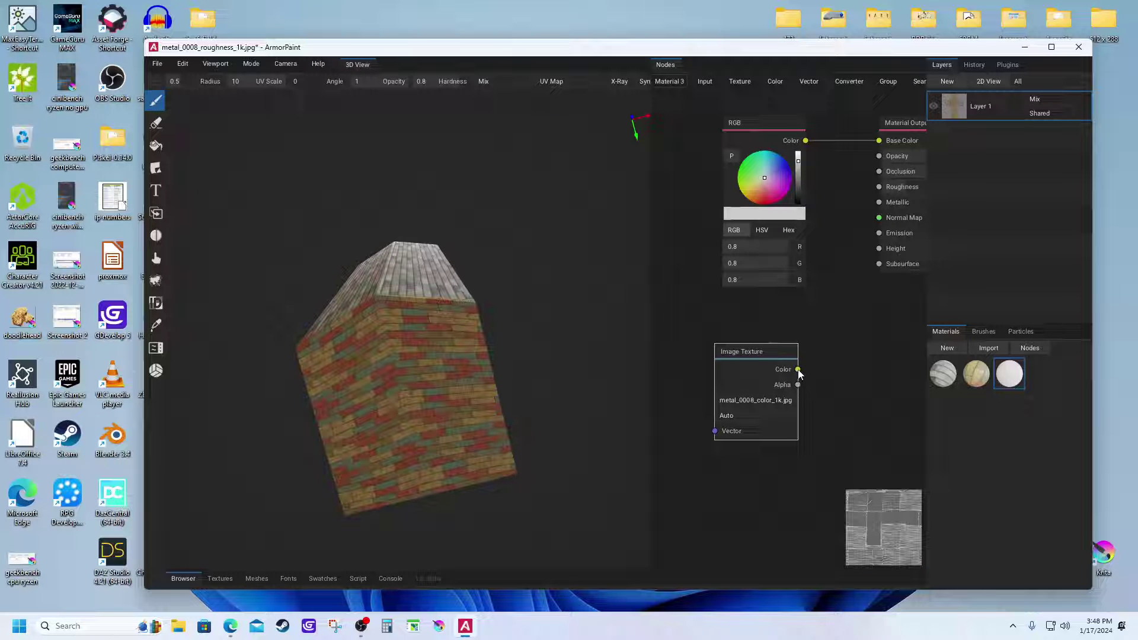
drag(797, 369, 880, 140)
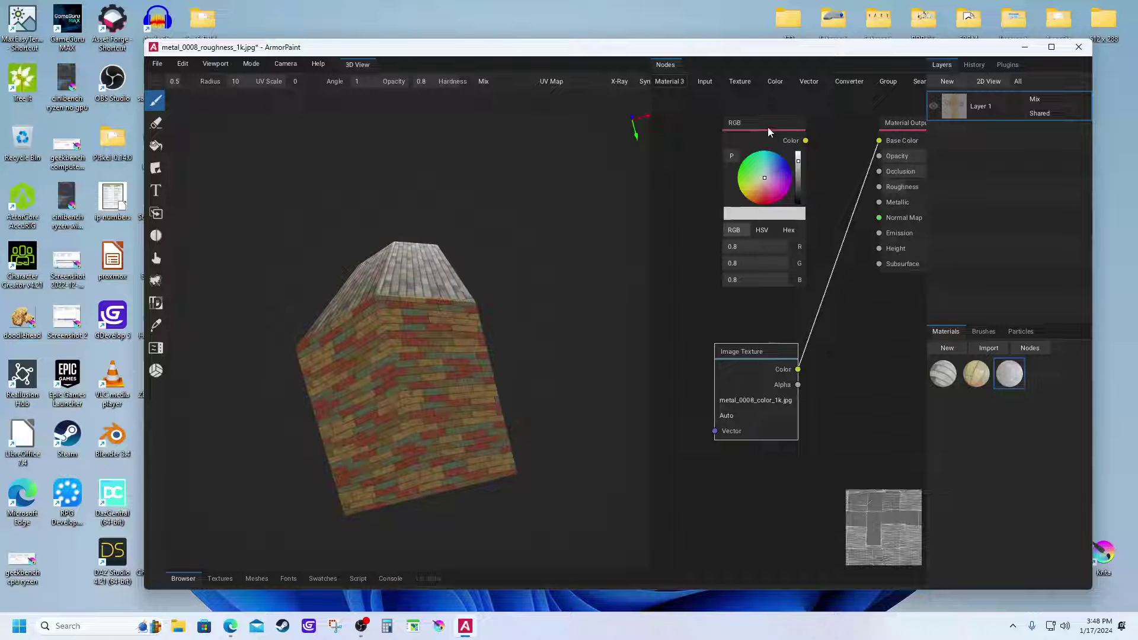
drag(767, 130, 709, 112)
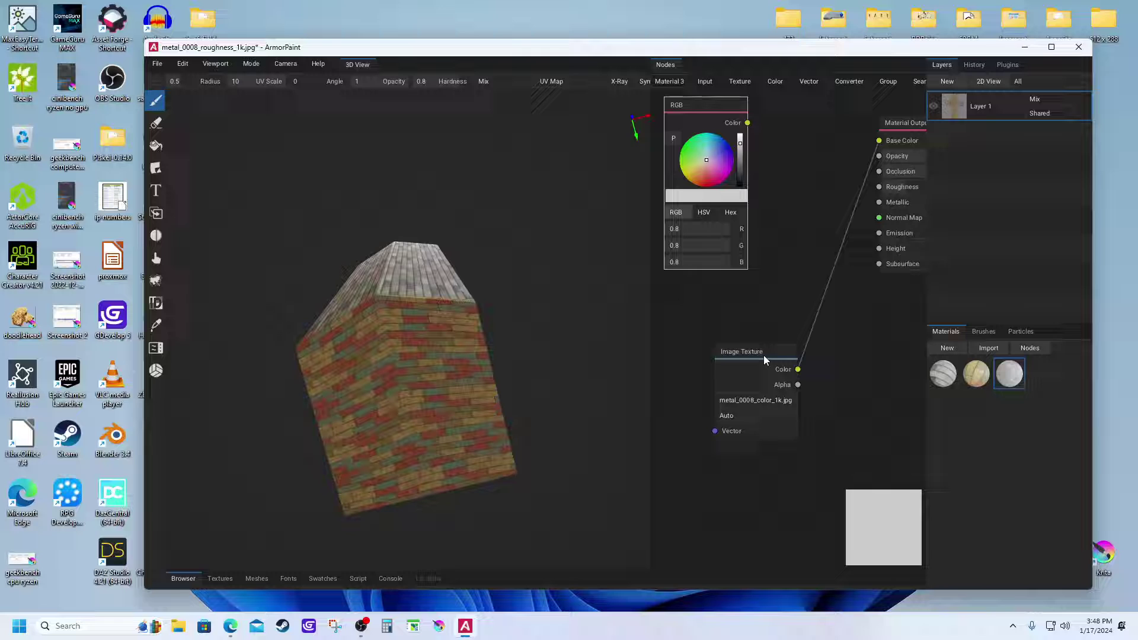
drag(764, 354, 807, 163)
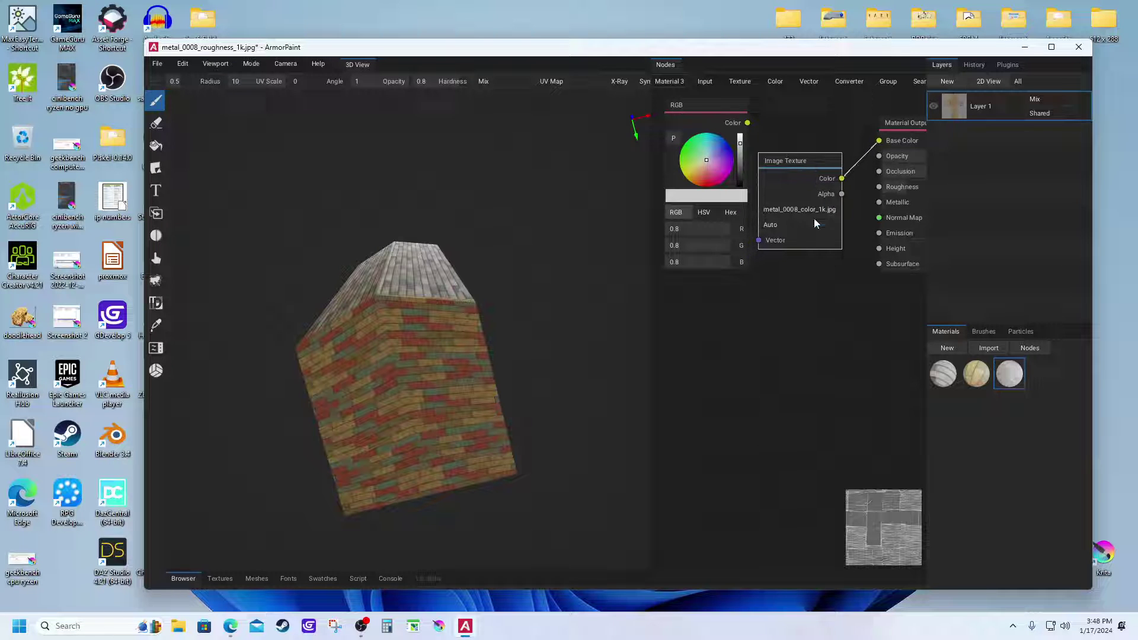
- Add an Image Texture node with metal_0008_metallic_1k.jpg linked to Metallic
click(740, 81)
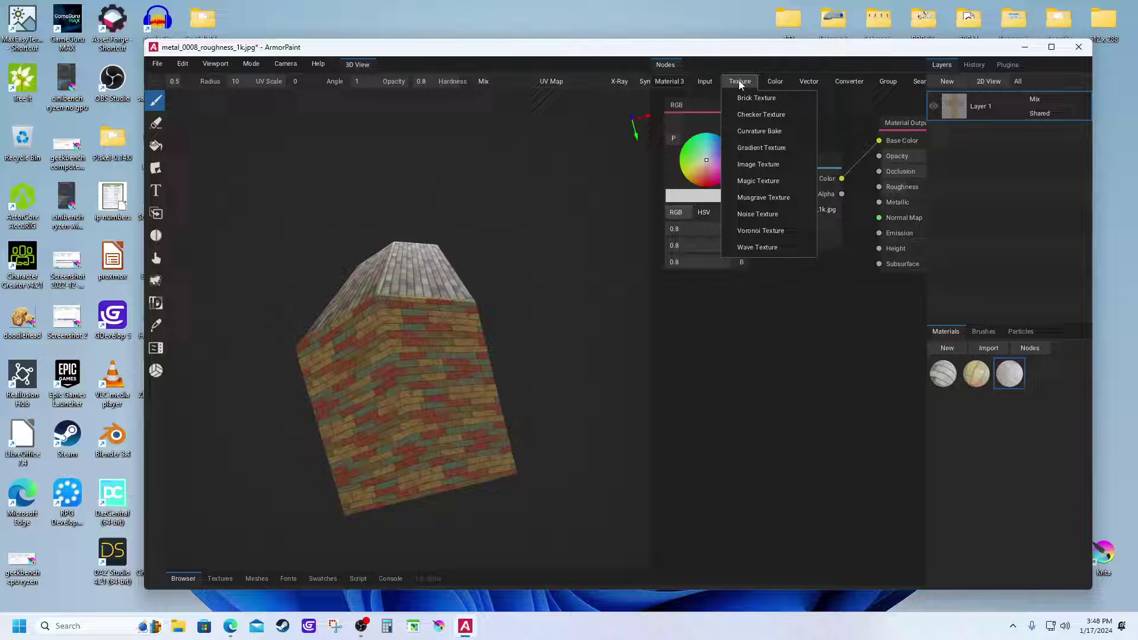
click(756, 166)
drag(756, 179, 765, 306)
click(792, 359)
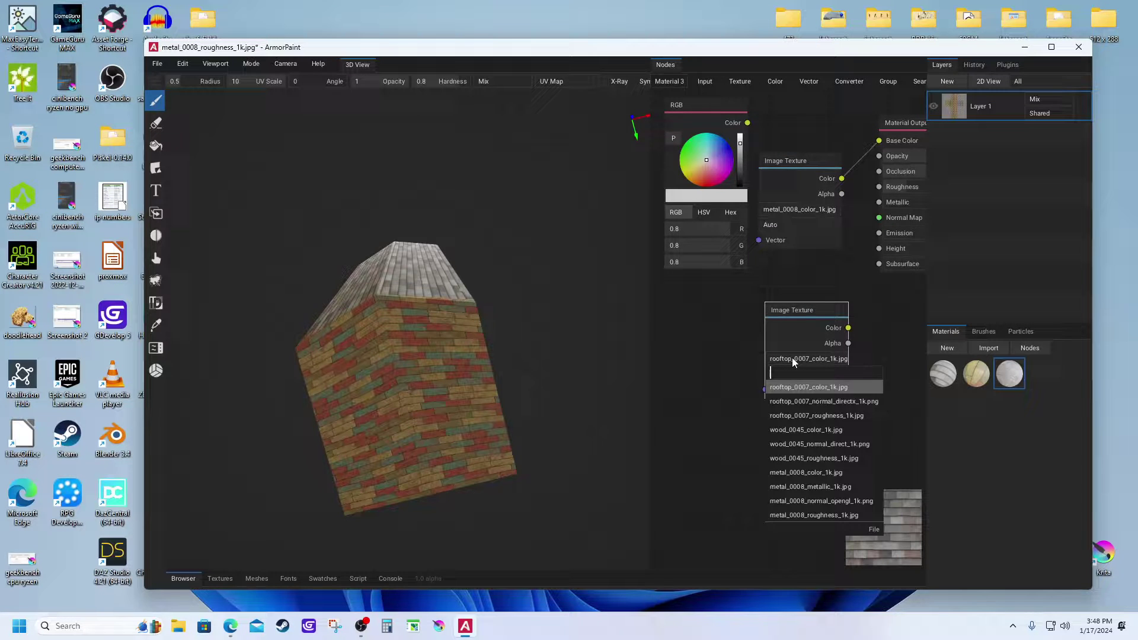
click(815, 488)
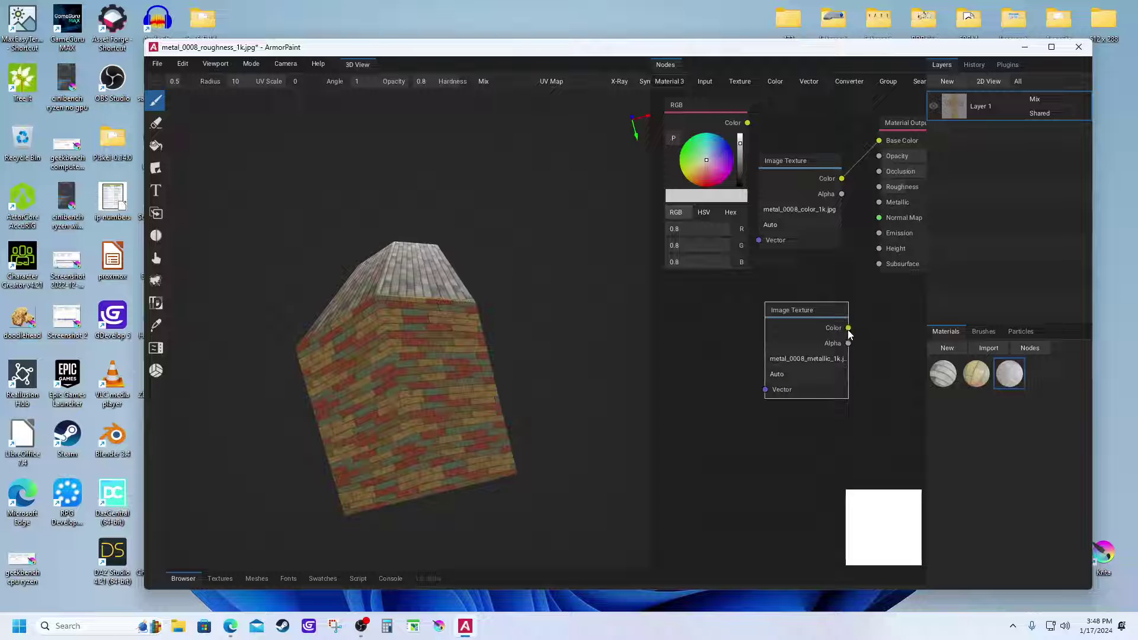
drag(849, 328, 875, 203)
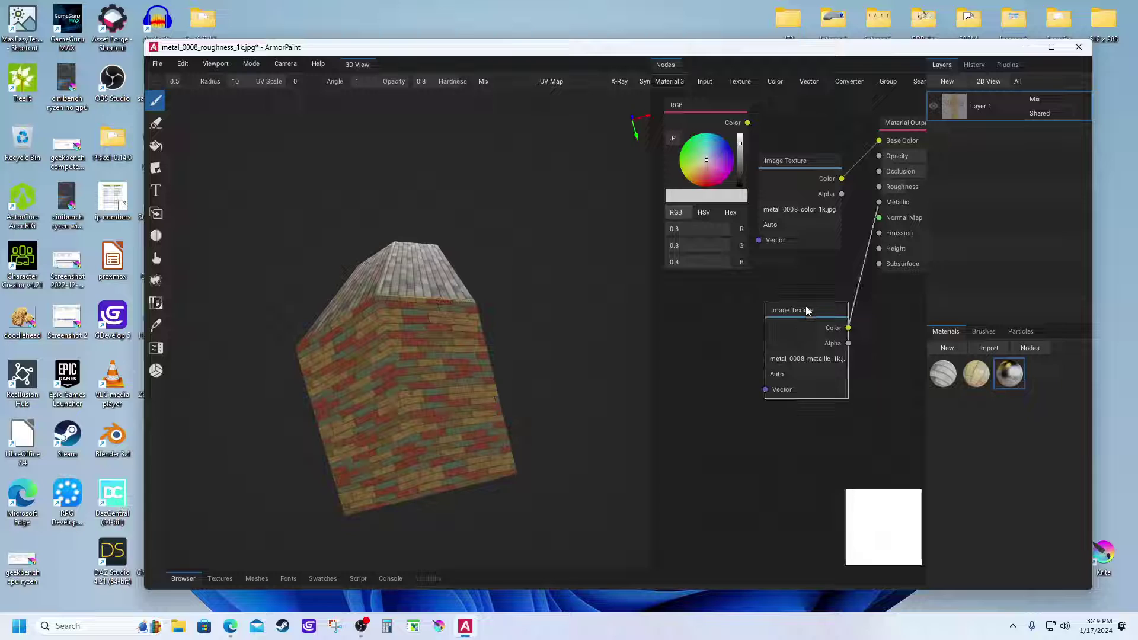
drag(809, 308, 801, 270)
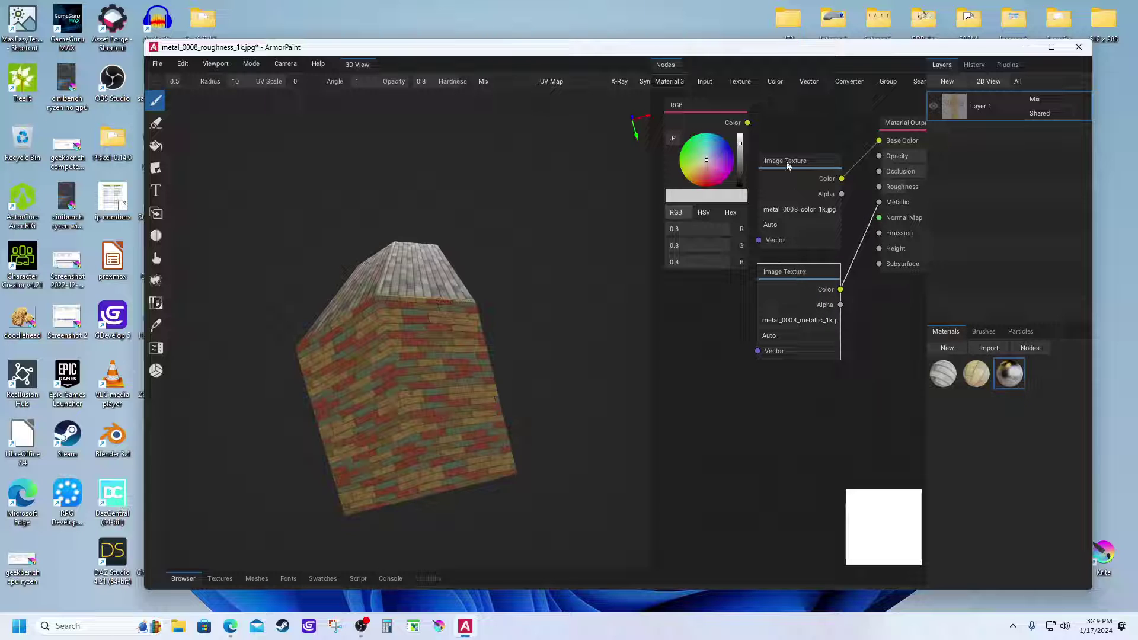
- Add an Image Texture node with wood_0045_roughness_1k.jpg linked to Roughness
click(742, 84)
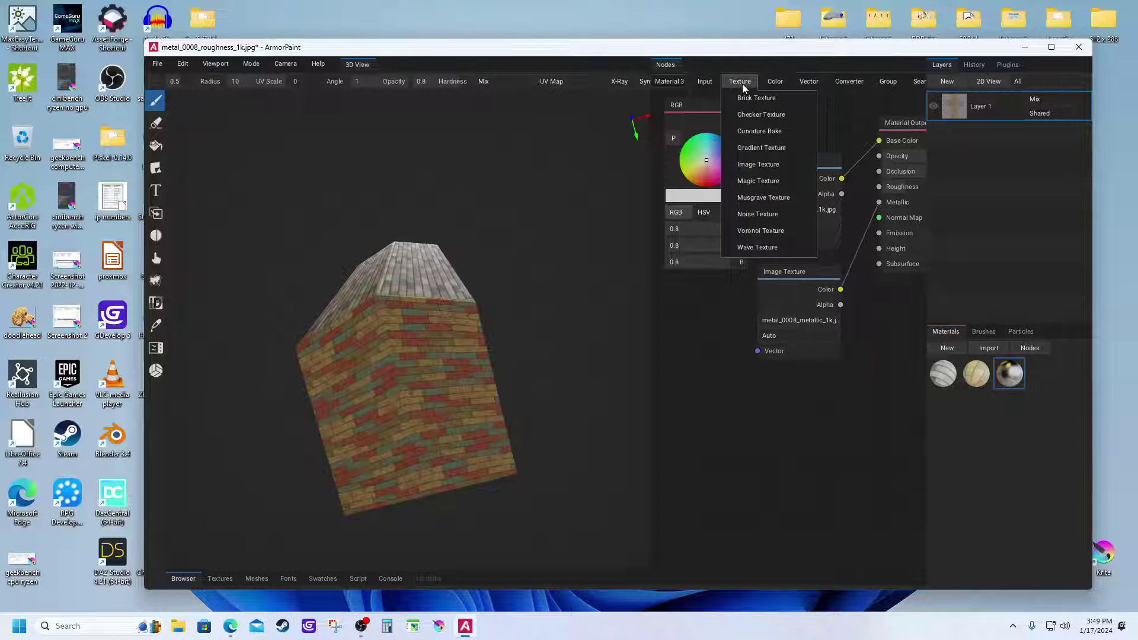
click(770, 166)
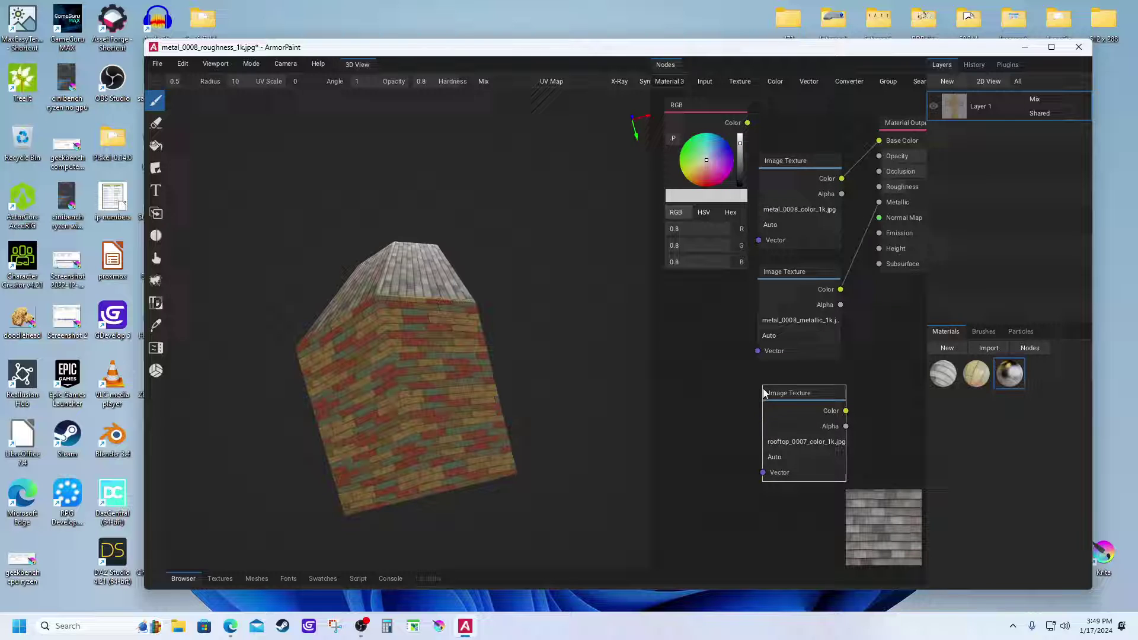
click(798, 443)
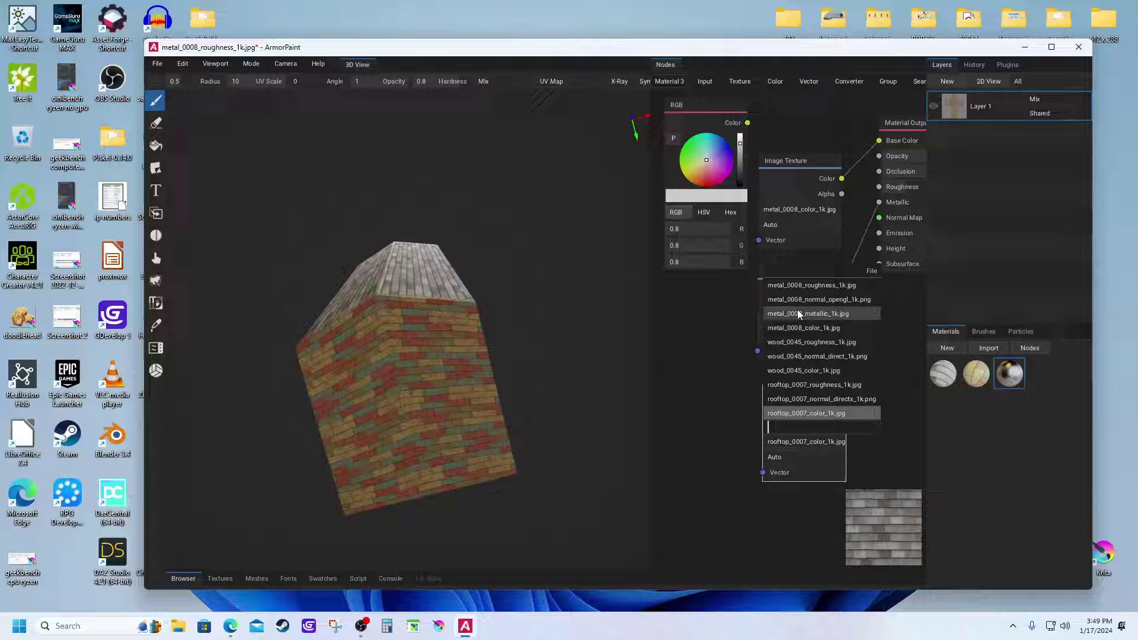
click(801, 342)
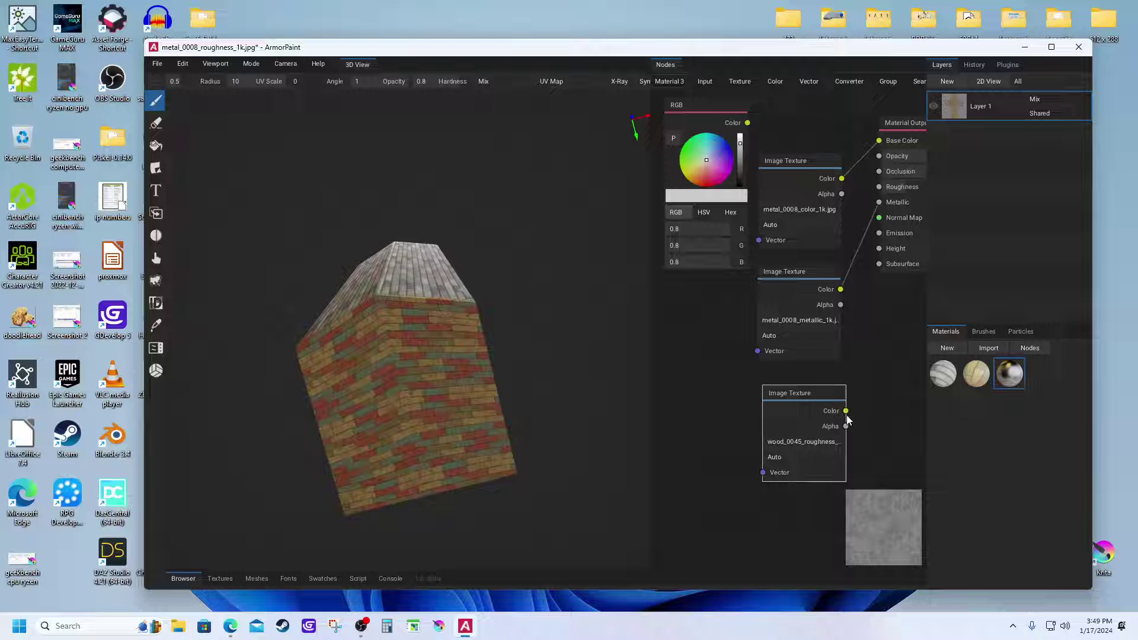
drag(846, 412, 880, 186)
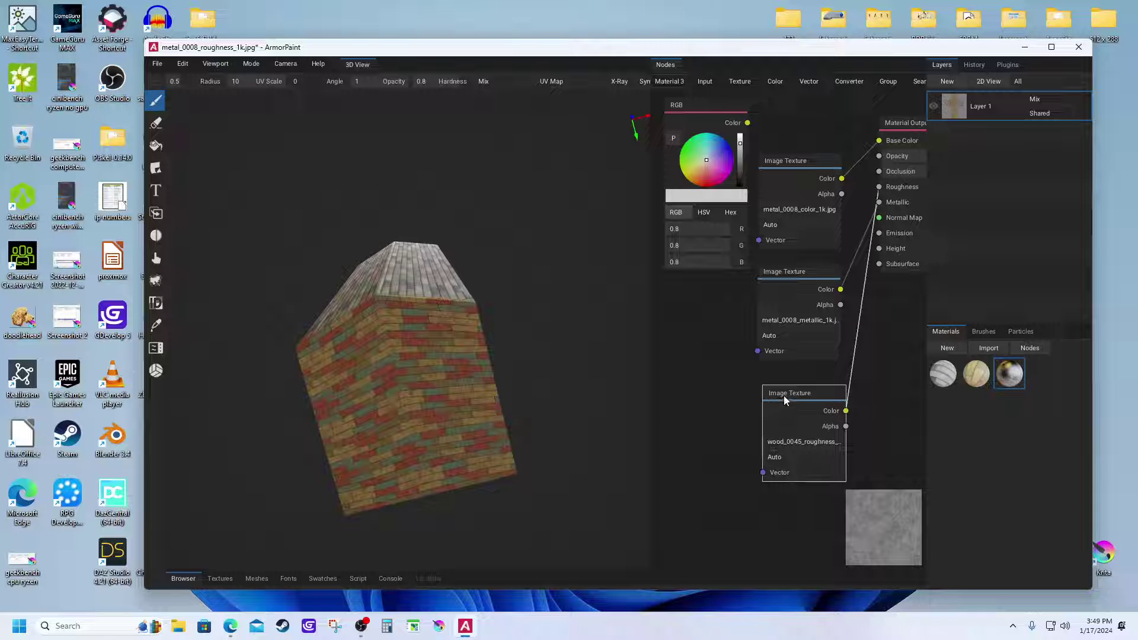
drag(784, 397, 850, 378)
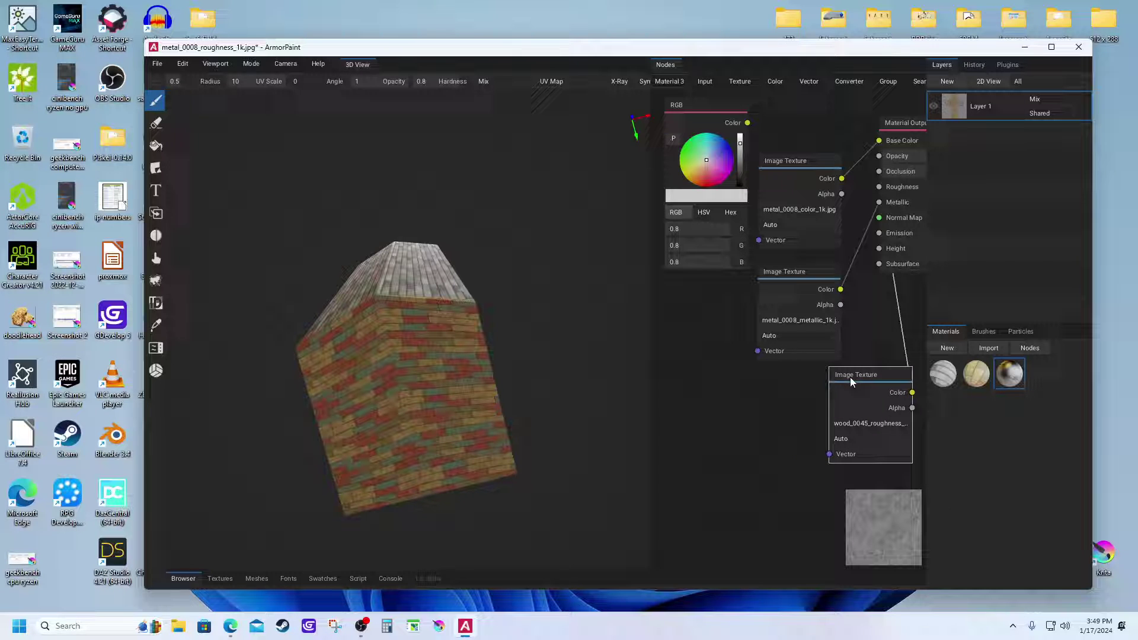
- Add an Image Texture node with the metal_0008 normal map linked to Normal Map
click(727, 80)
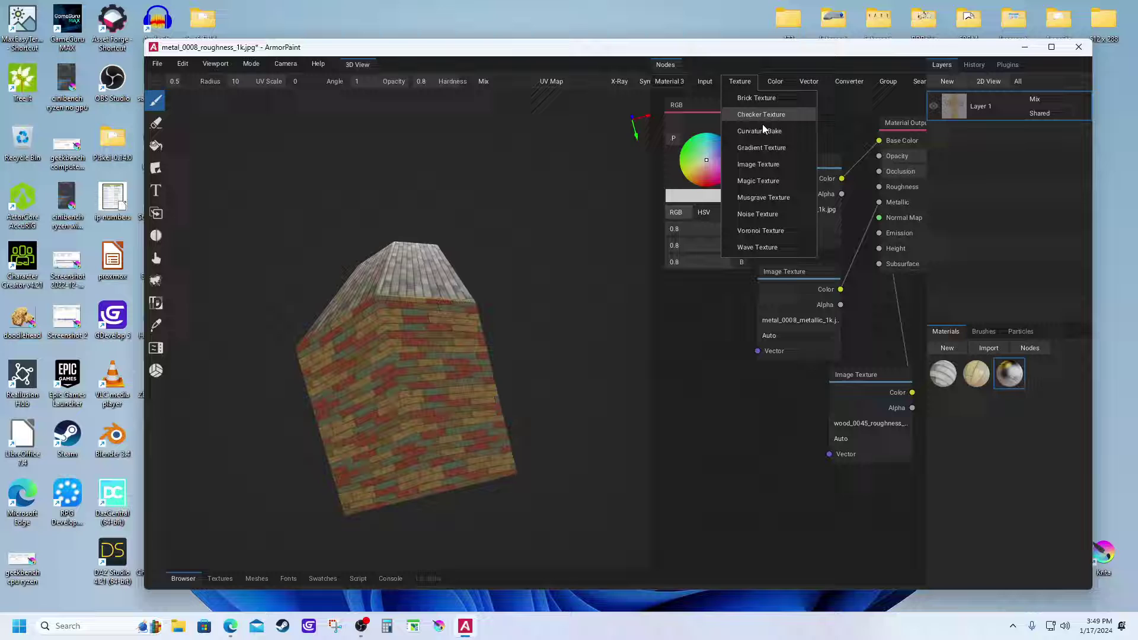
click(762, 164)
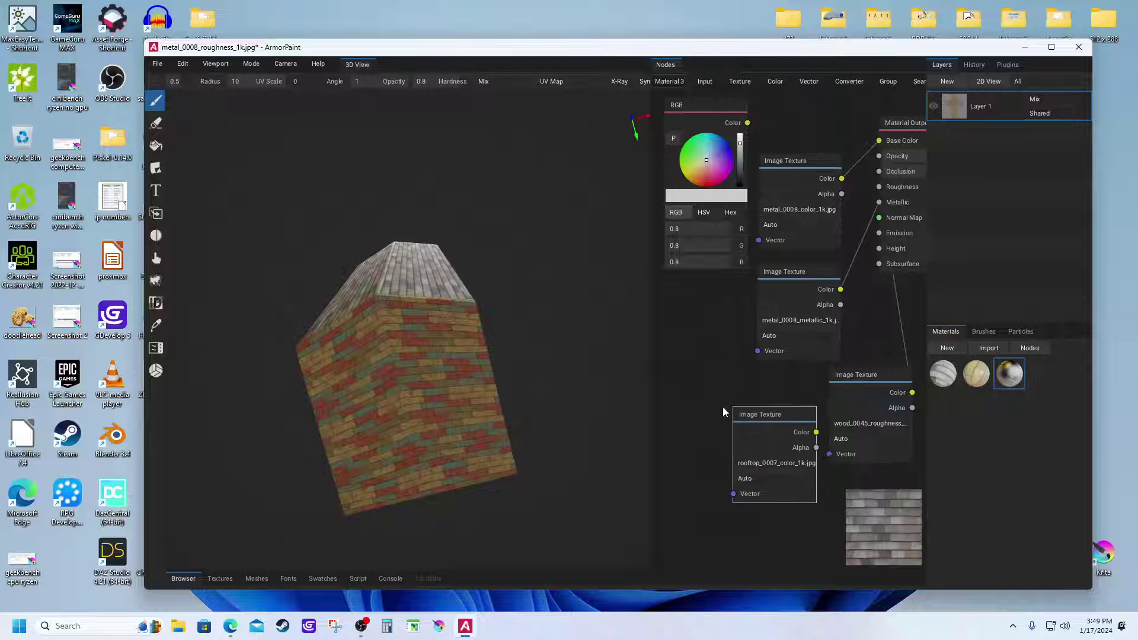
click(737, 462)
click(737, 456)
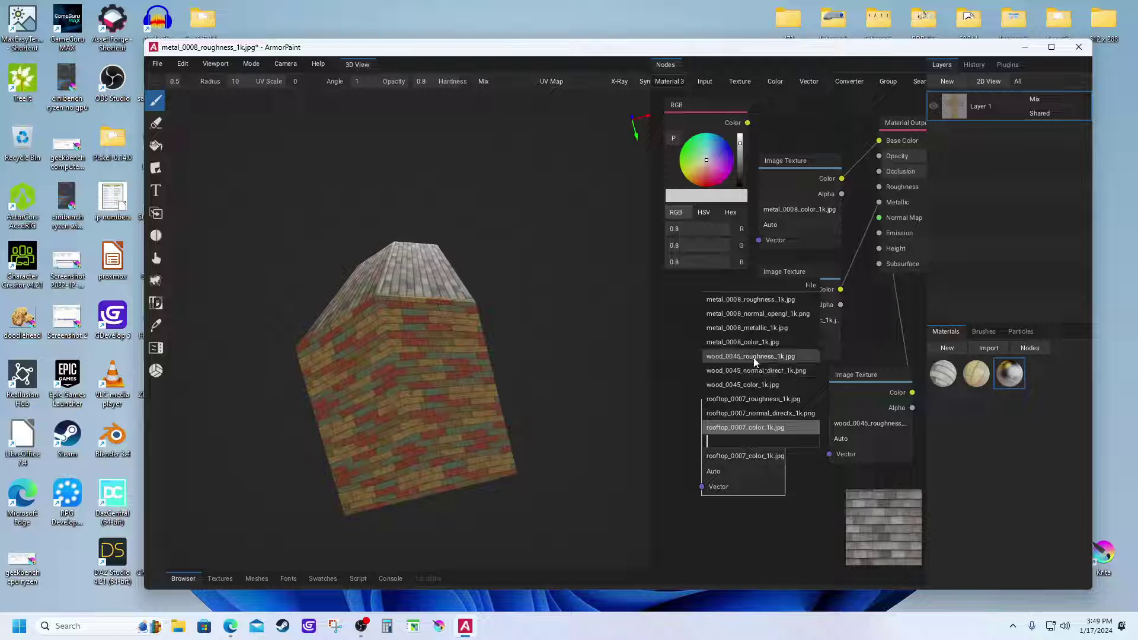
click(752, 314)
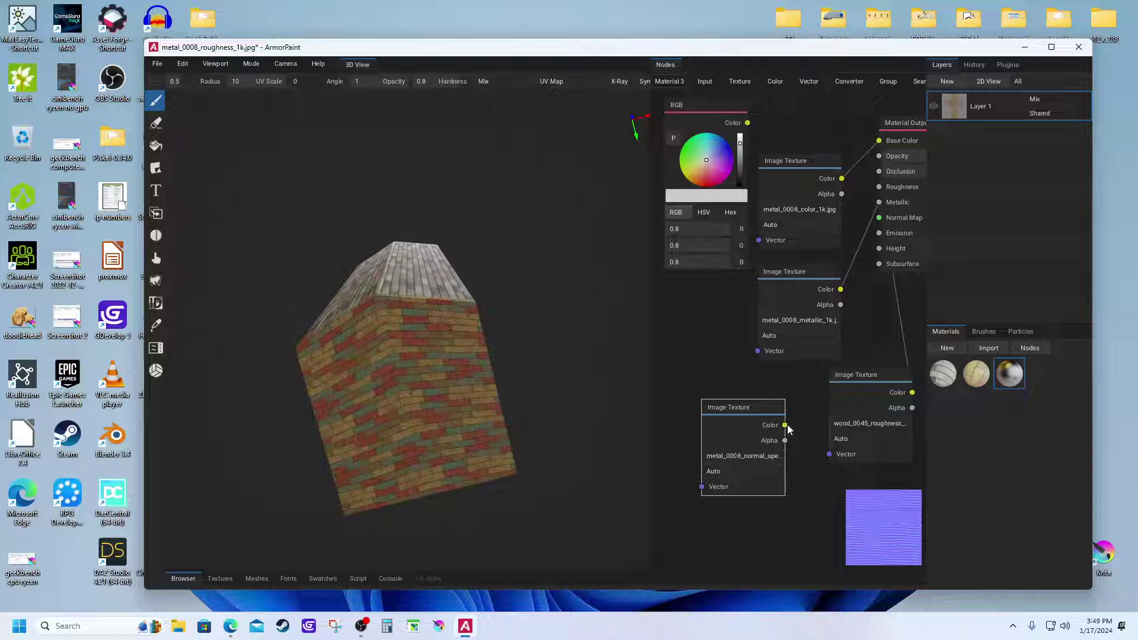
drag(784, 424, 879, 217)
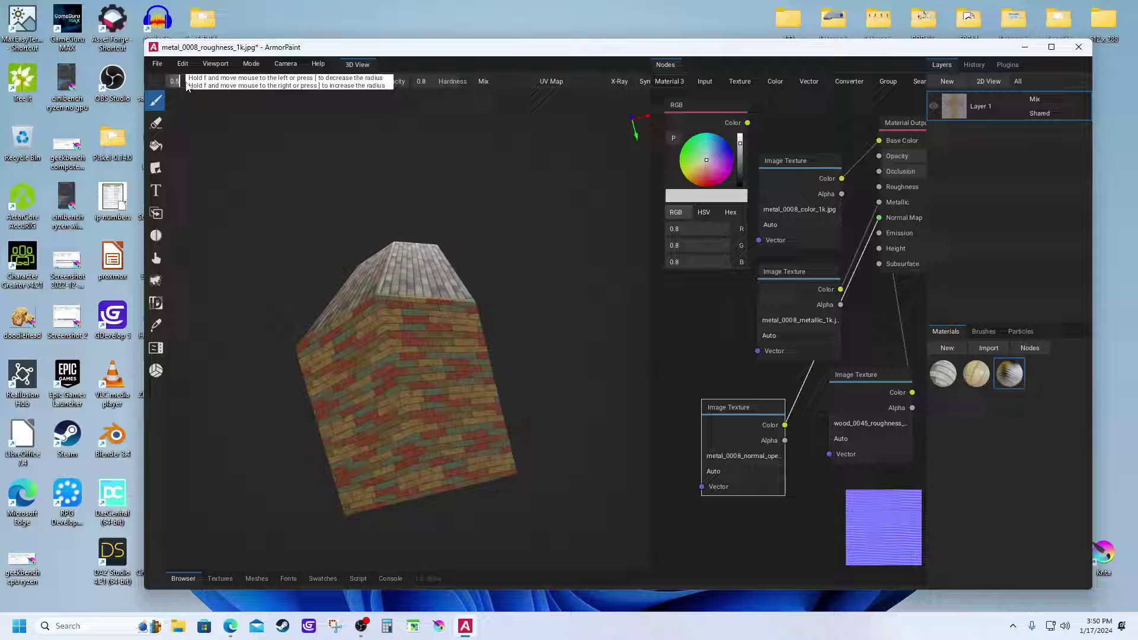
- Change the brush radius from 0.5 to 0.25
key(BackSpace)
key(BackSpace)
key(BackSpace)
text(25)
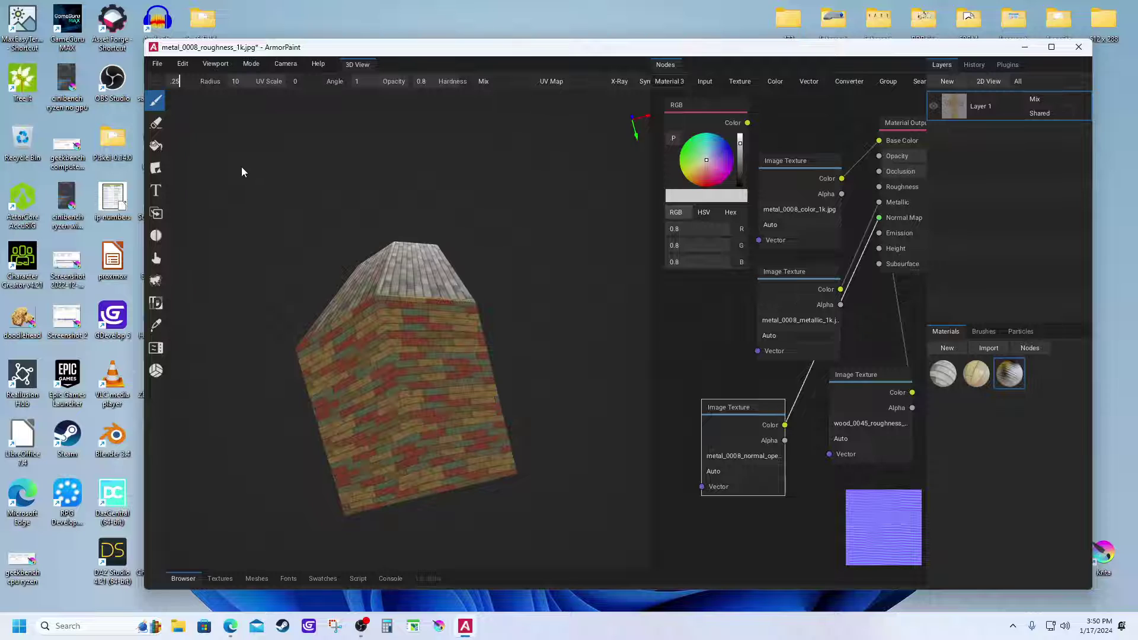
click(158, 102)
- Paint Material 3 metal trim along the bottom edge and up two corner edges of the block
drag(345, 510, 518, 472)
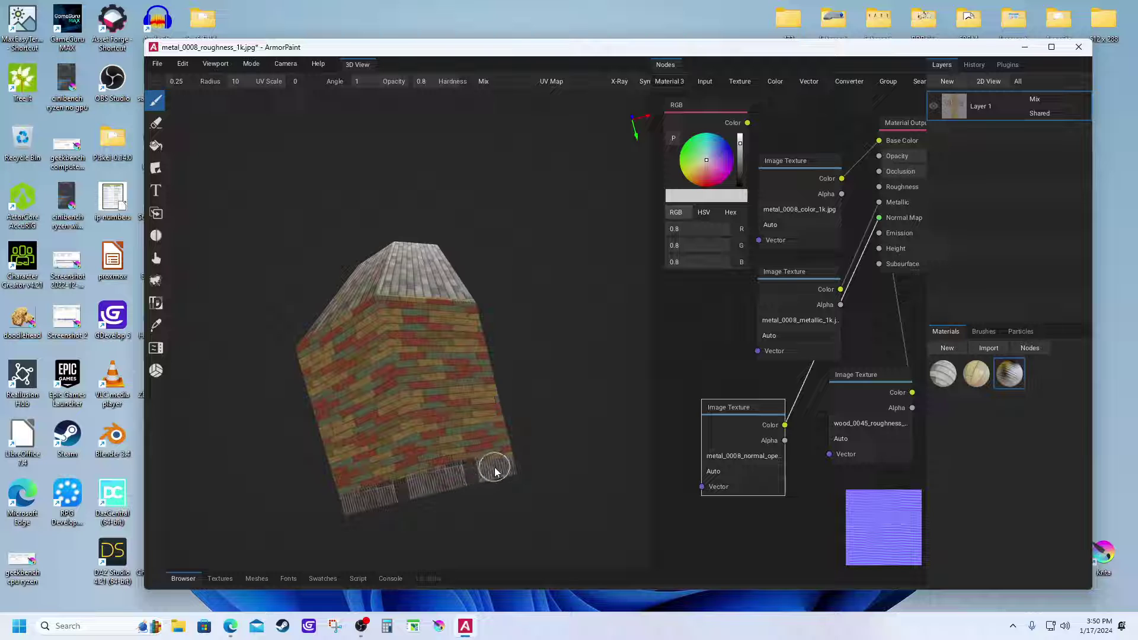
right_drag(507, 471, 481, 488)
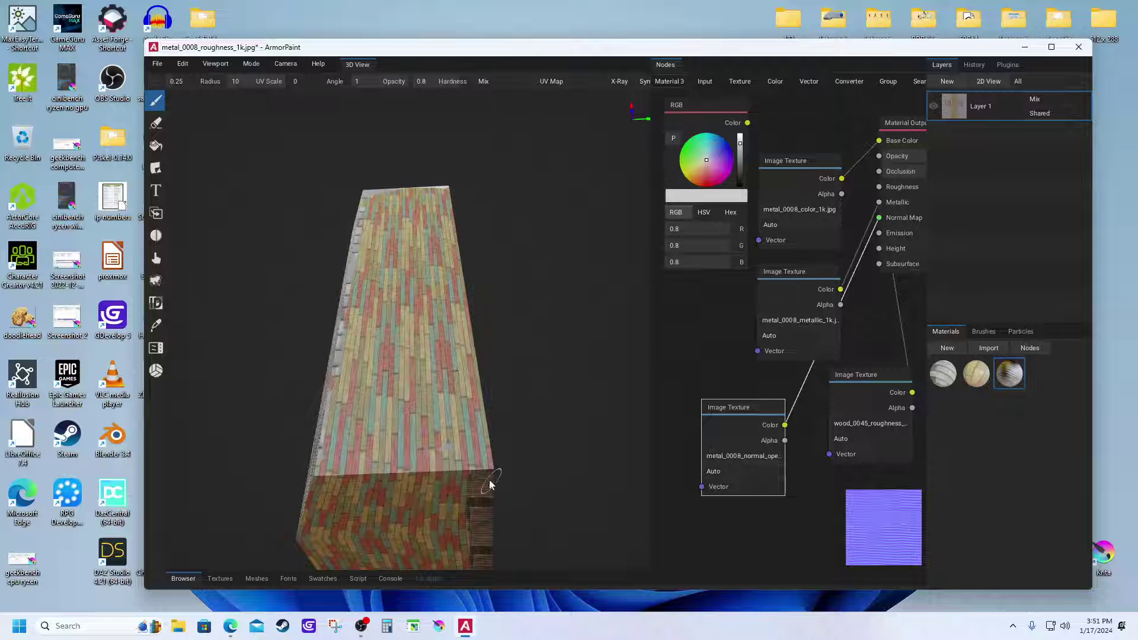
drag(490, 482, 446, 188)
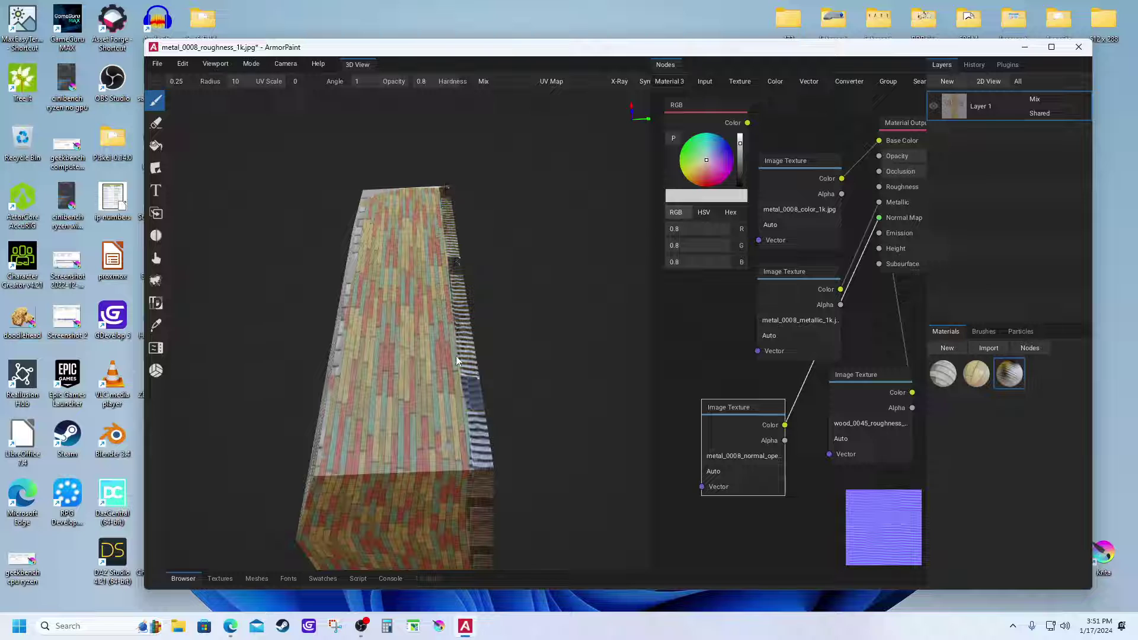
right_drag(425, 521, 526, 414)
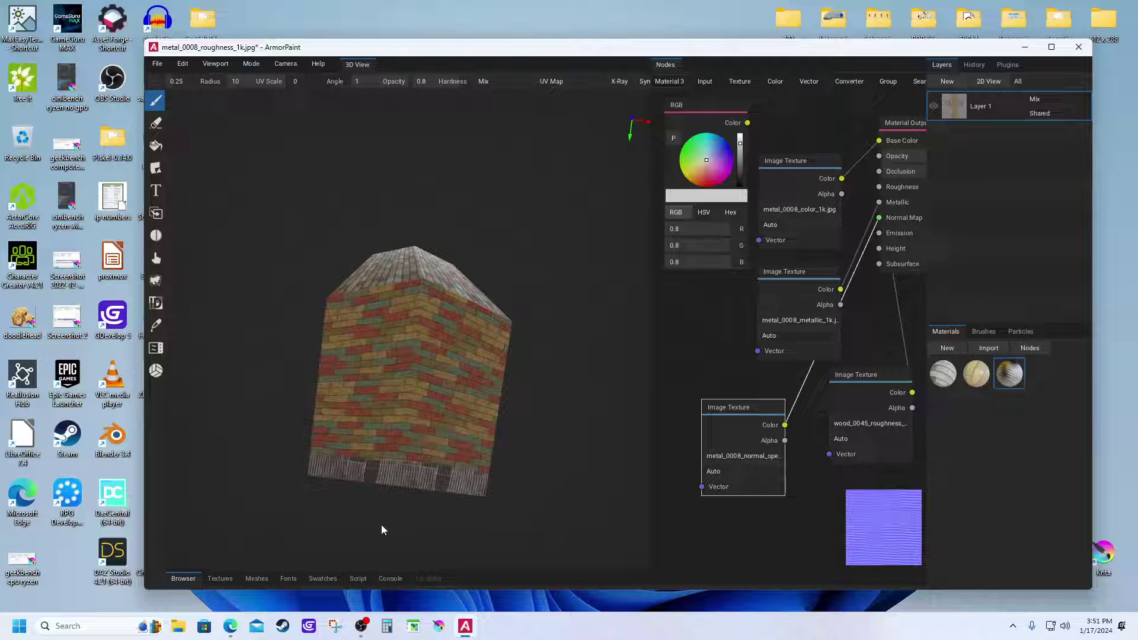
right_drag(406, 457, 478, 470)
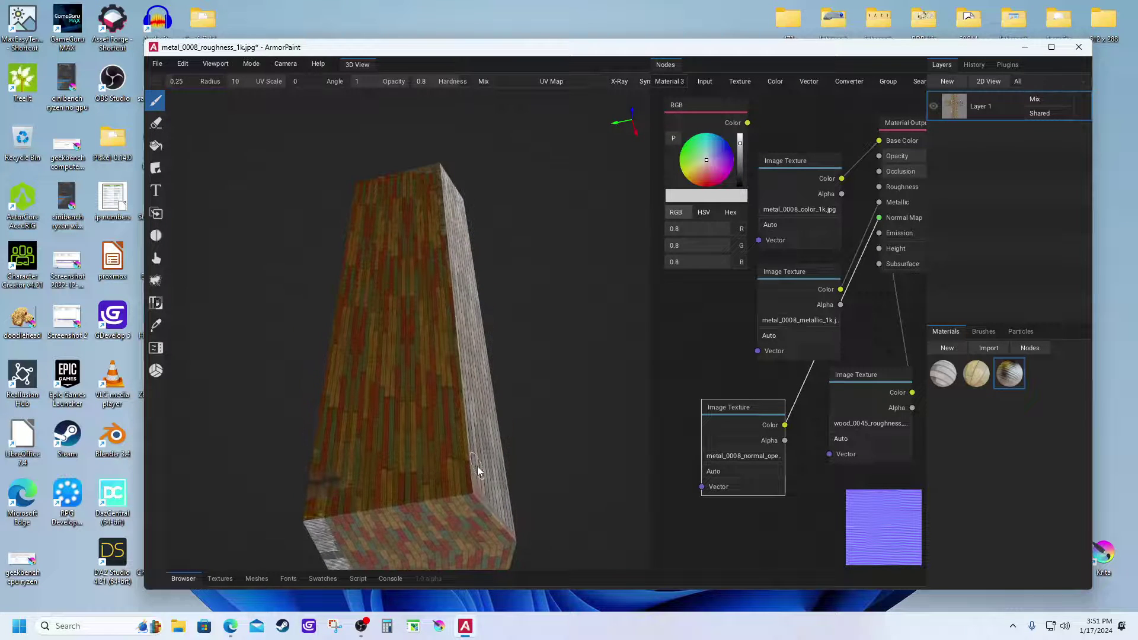
click(320, 496)
drag(313, 520, 360, 182)
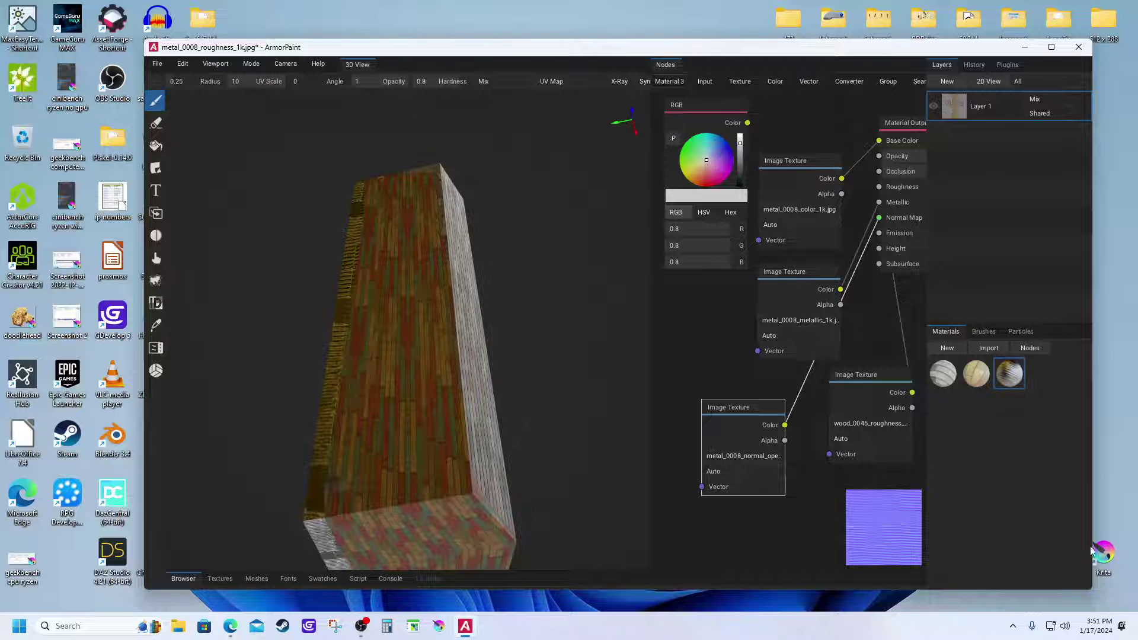
- Paint a metal trim strip along the upper edge of the block's brick end face
right_drag(457, 521, 376, 526)
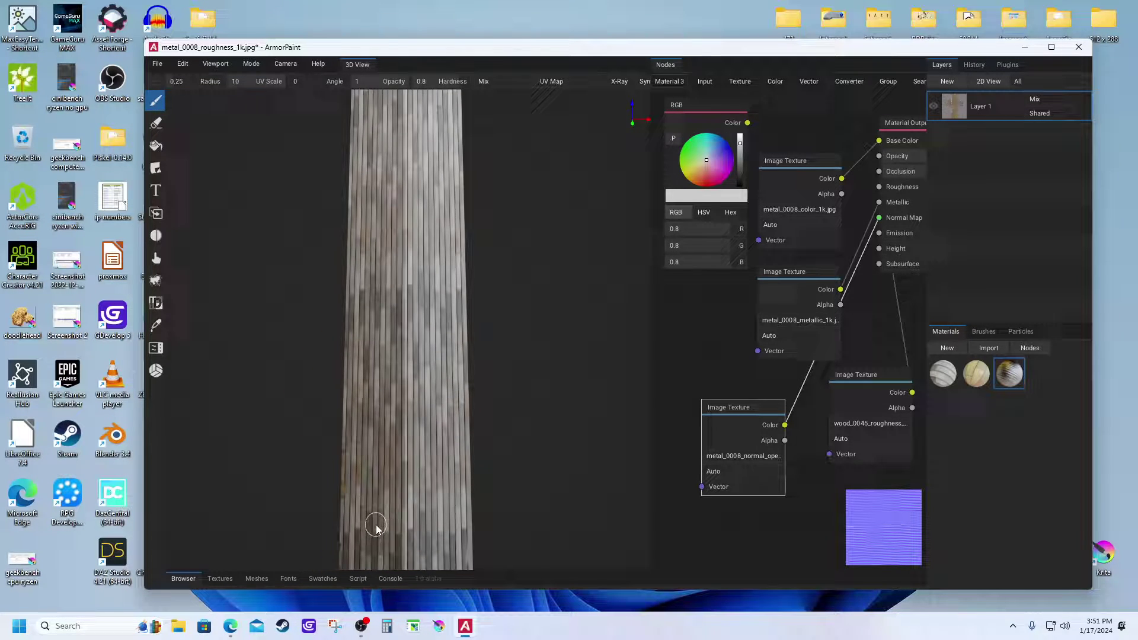
right_drag(439, 240, 411, 344)
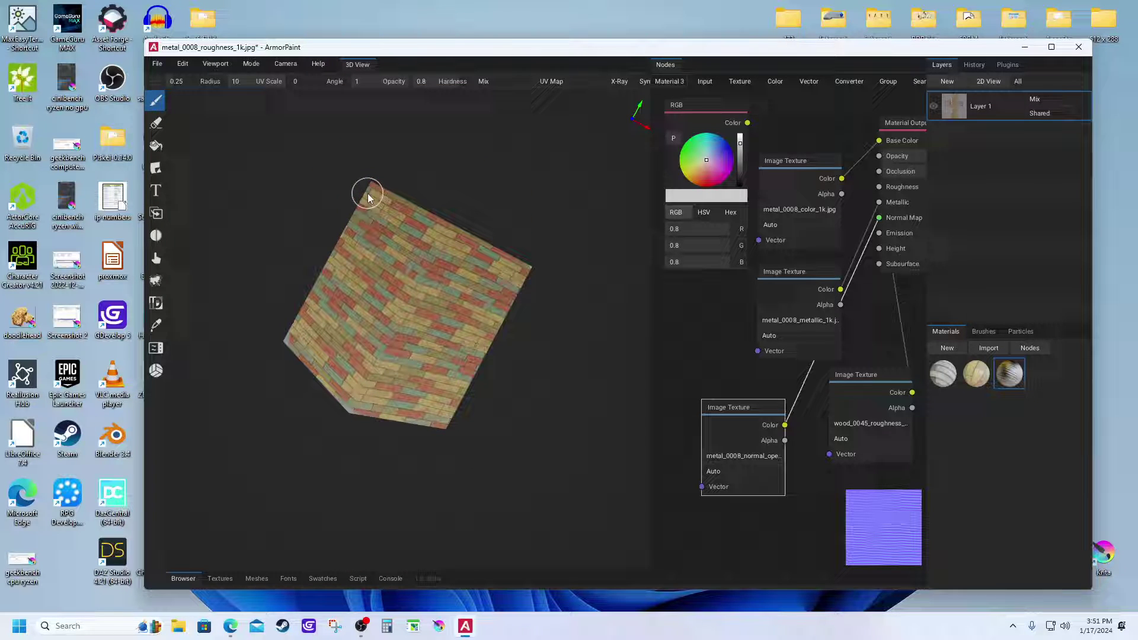
drag(367, 196, 399, 213)
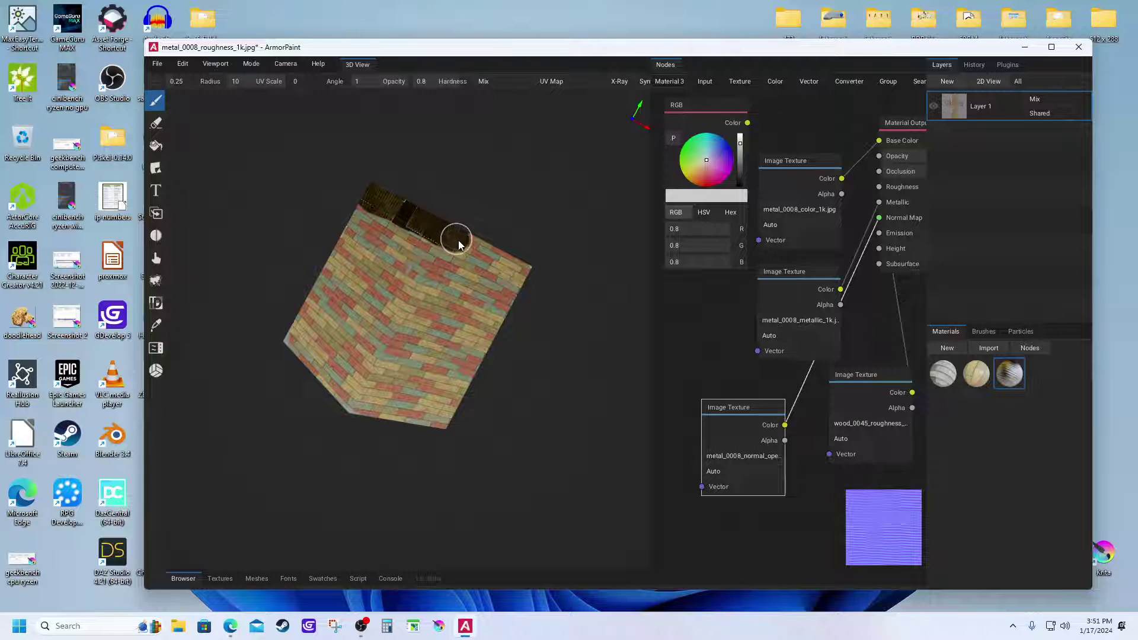
drag(480, 256, 506, 268)
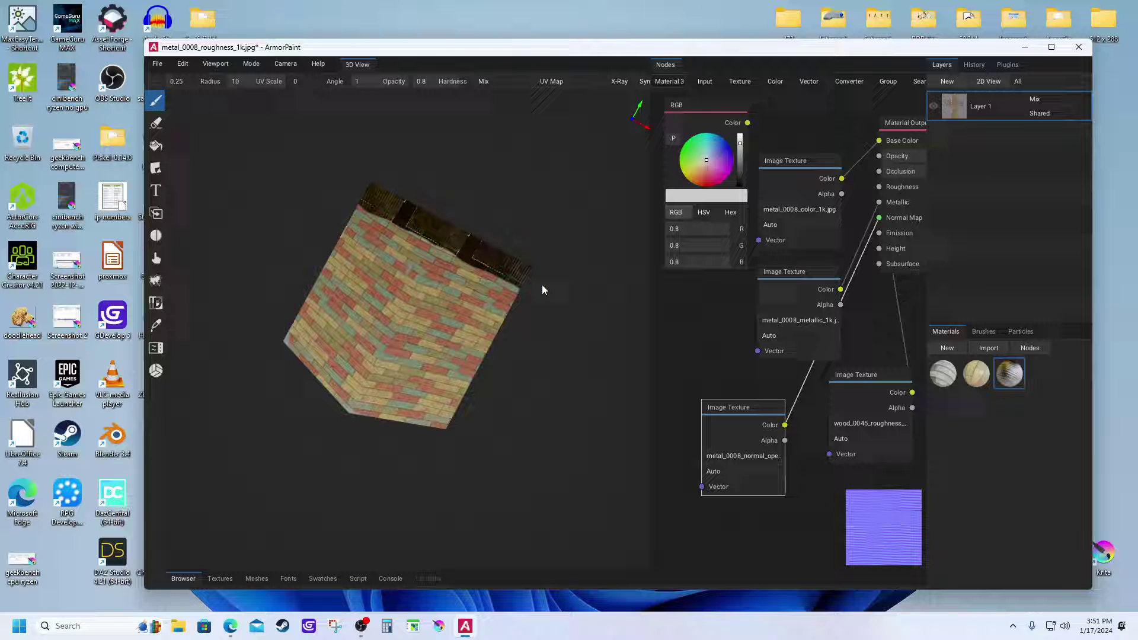
right_drag(451, 351, 473, 189)
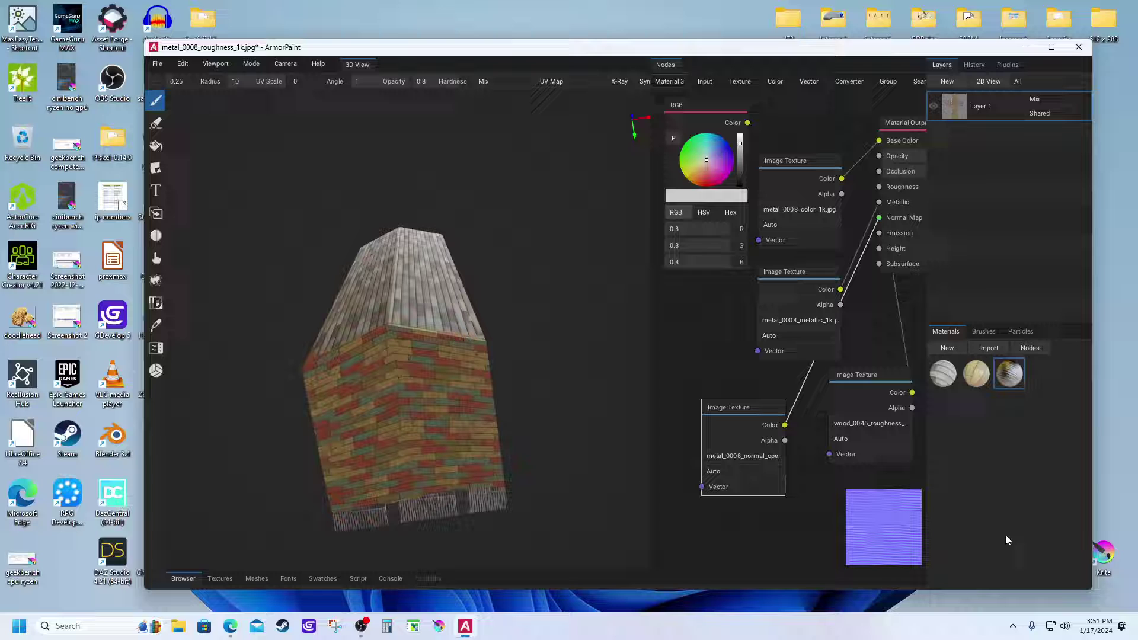
- Add Material 4 and set its base colour to light blue (RGB 0.25, 0.7, 0.8)
click(948, 348)
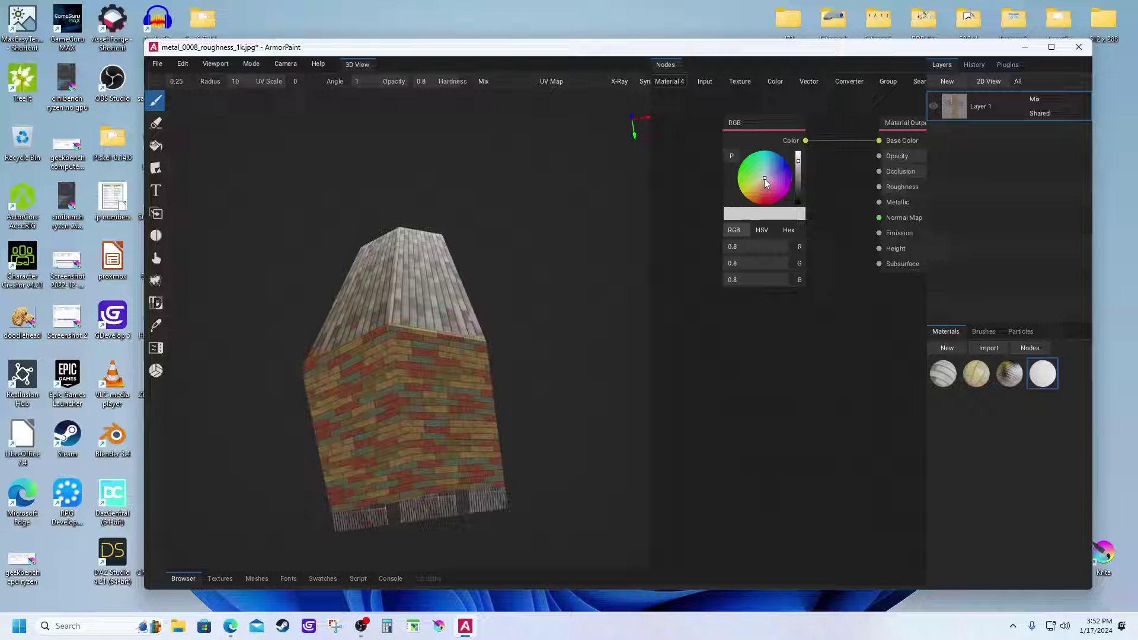
drag(765, 179, 769, 164)
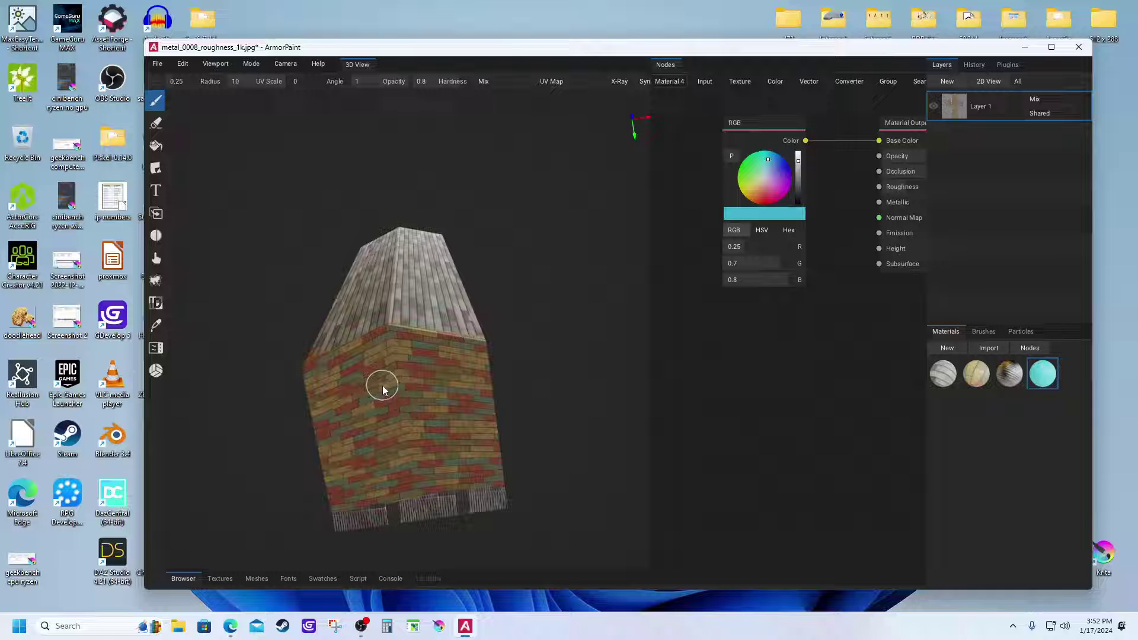
- Paint teal Material 4 window patches on the brick wall, front face, and end face, high and low
mouse_move(382, 386)
mouse_down()
mouse_move(430, 383)
mouse_move(371, 393)
mouse_move(373, 422)
mouse_move(386, 426)
mouse_move(430, 426)
mouse_move(437, 399)
mouse_move(389, 407)
mouse_move(402, 397)
mouse_move(376, 388)
mouse_move(435, 385)
mouse_up()
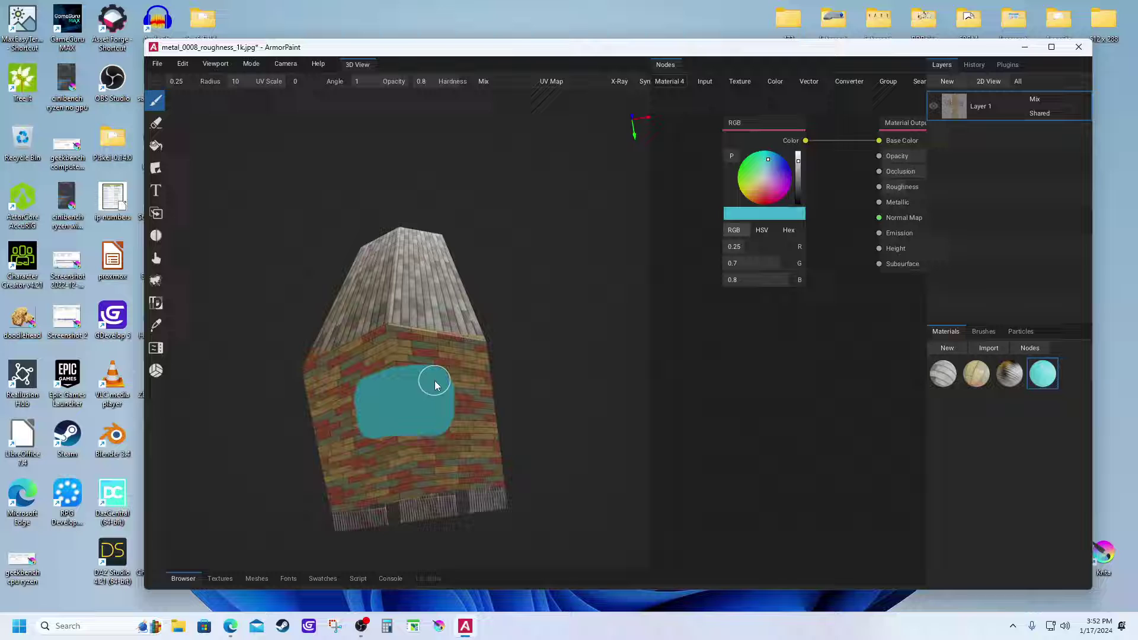
right_drag(472, 447, 417, 463)
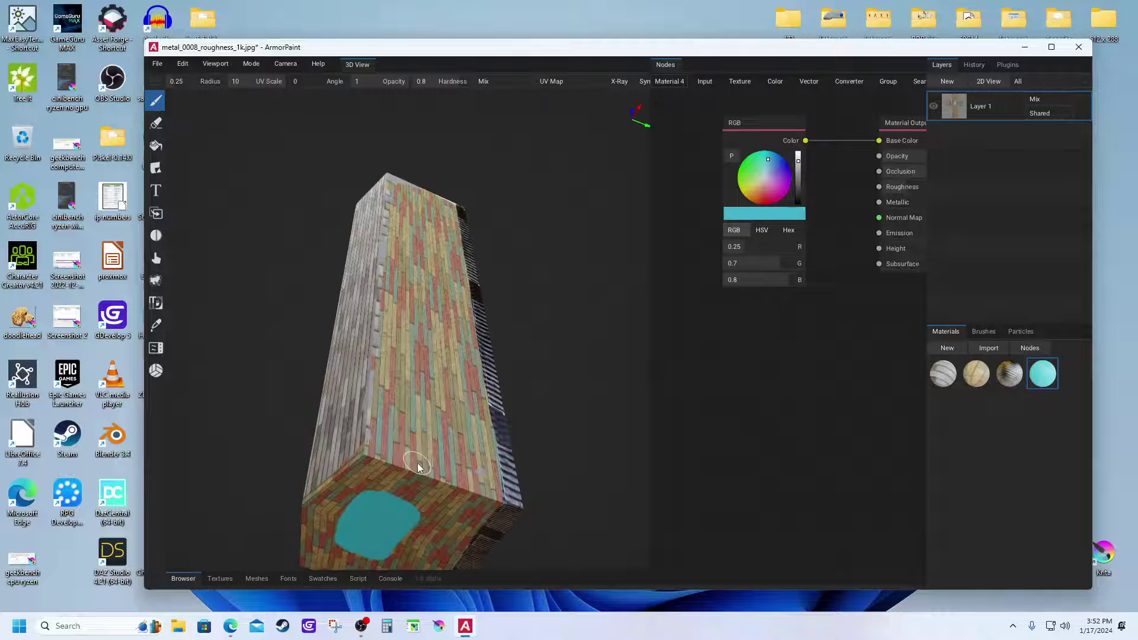
mouse_move(420, 422)
mouse_down()
mouse_move(416, 402)
mouse_move(434, 404)
mouse_move(433, 425)
mouse_move(419, 404)
mouse_up()
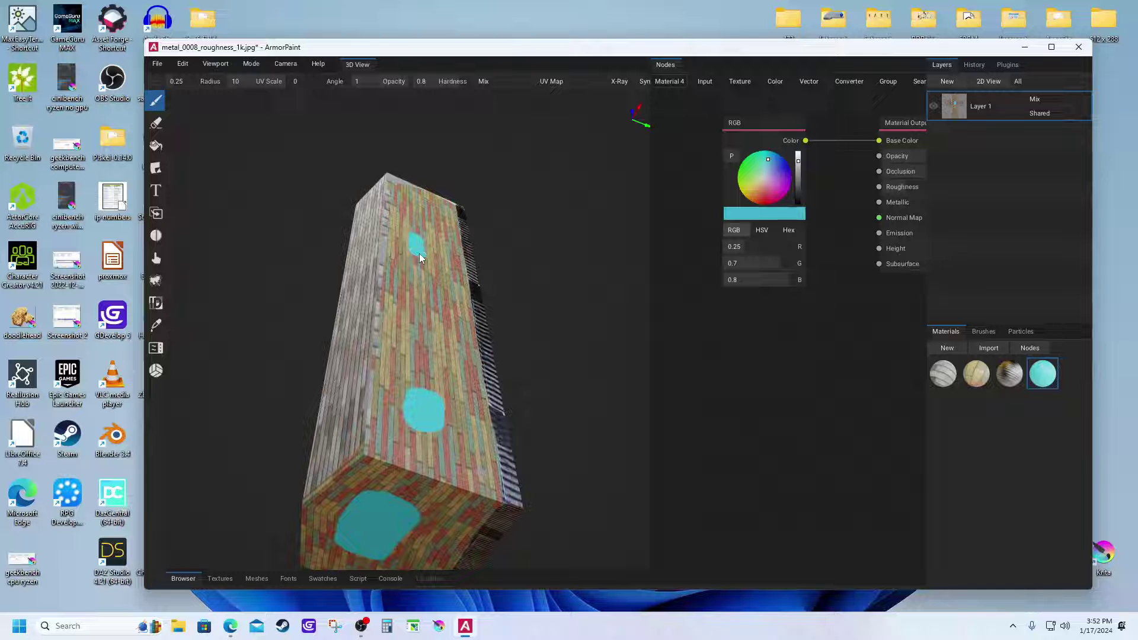
right_drag(399, 328, 555, 359)
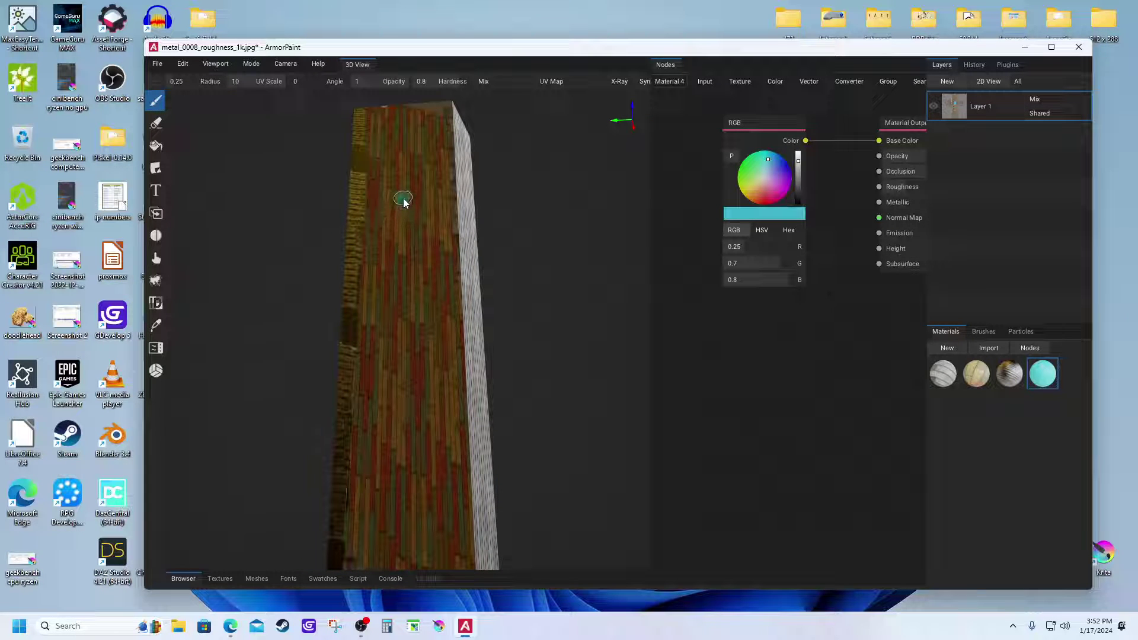
mouse_move(403, 201)
mouse_down()
mouse_move(419, 207)
mouse_move(405, 213)
mouse_up()
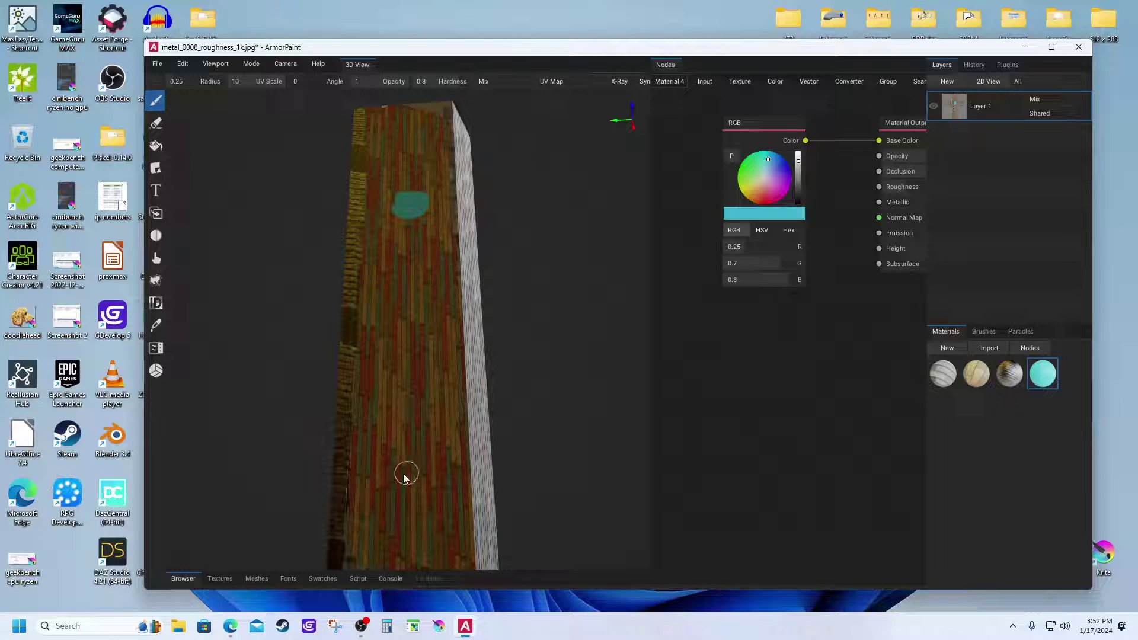
mouse_move(405, 478)
mouse_down()
mouse_move(393, 475)
mouse_move(394, 496)
mouse_move(428, 508)
mouse_move(427, 483)
mouse_move(402, 478)
mouse_move(411, 484)
mouse_up()
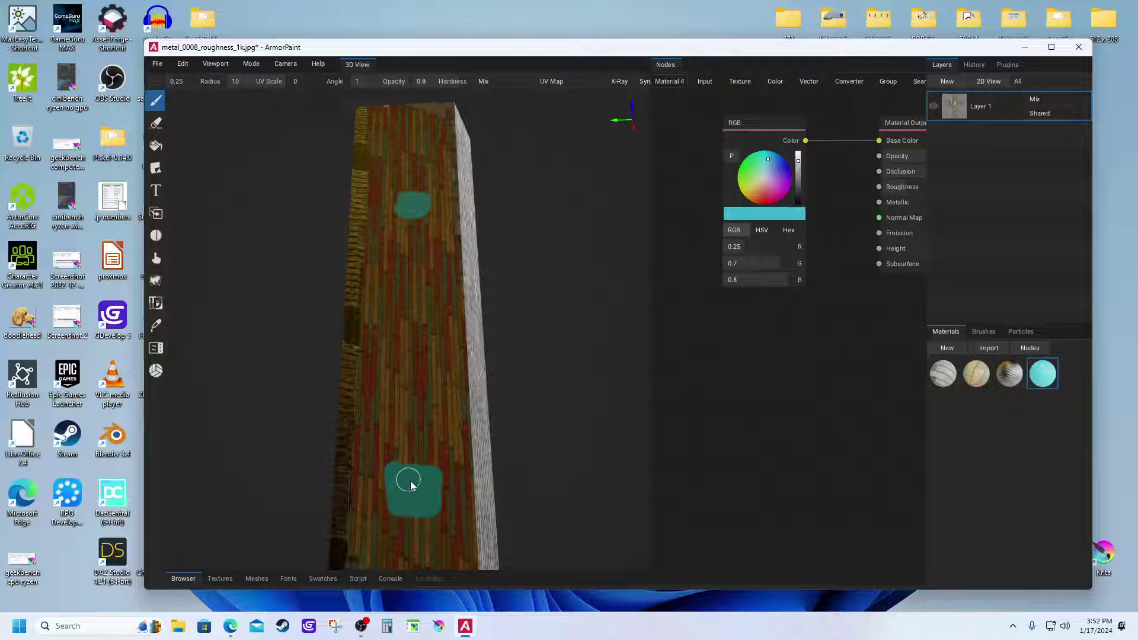
mouse_move(410, 484)
right_down()
mouse_move(432, 408)
mouse_move(376, 447)
mouse_move(321, 414)
mouse_move(313, 424)
mouse_move(330, 415)
right_up()
mouse_move(505, 465)
right_down()
mouse_move(447, 439)
mouse_move(450, 458)
mouse_move(539, 455)
mouse_move(511, 434)
mouse_move(443, 426)
mouse_move(419, 443)
mouse_move(429, 432)
mouse_move(538, 436)
mouse_move(499, 422)
right_up()
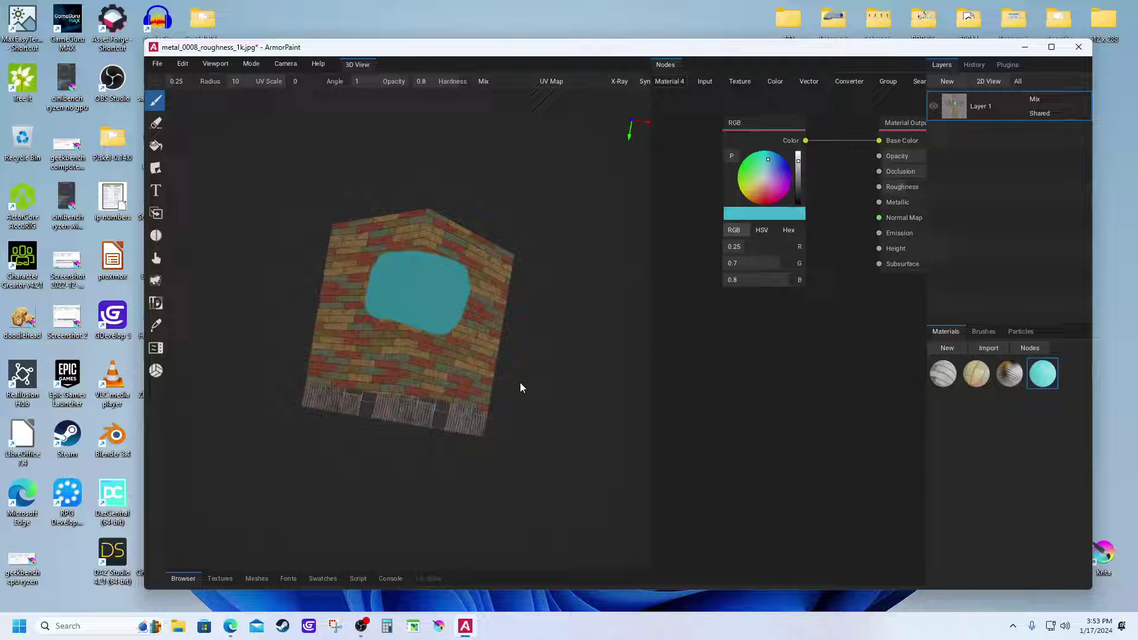
mouse_move(432, 358)
right_down()
mouse_move(451, 368)
mouse_move(393, 333)
mouse_move(418, 358)
right_up()
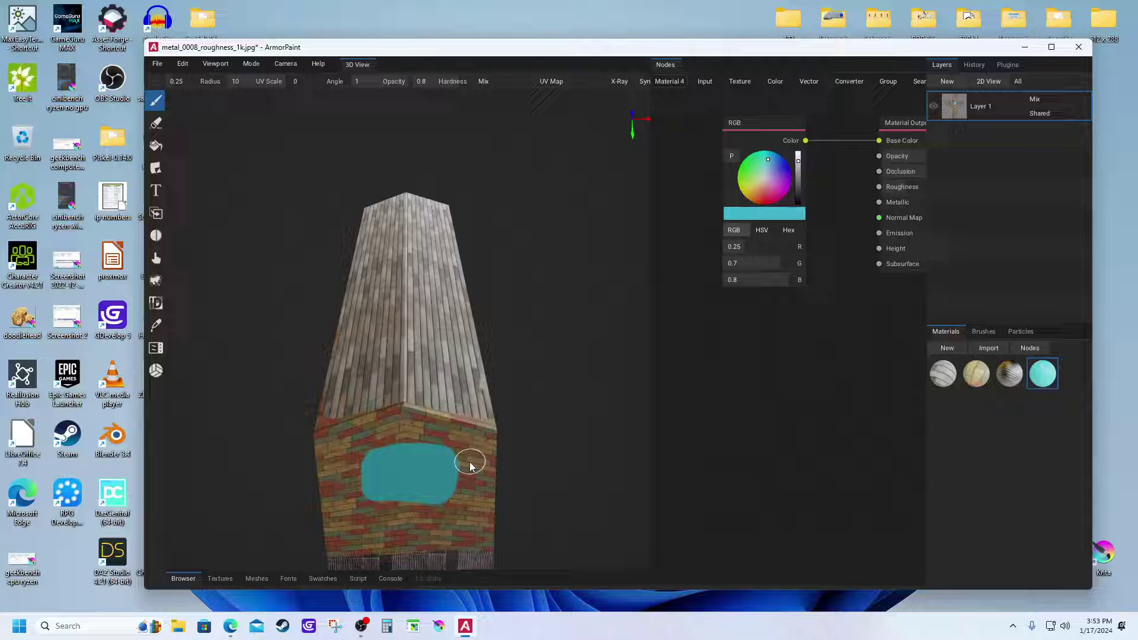
mouse_move(503, 478)
right_down()
mouse_move(456, 472)
mouse_move(482, 464)
mouse_move(457, 457)
mouse_move(437, 472)
mouse_move(587, 469)
mouse_move(612, 458)
mouse_move(490, 384)
mouse_move(442, 303)
mouse_move(489, 332)
mouse_move(507, 330)
mouse_move(479, 307)
mouse_move(521, 311)
mouse_move(464, 330)
mouse_move(491, 341)
mouse_move(490, 325)
mouse_move(518, 314)
mouse_move(506, 307)
right_up()
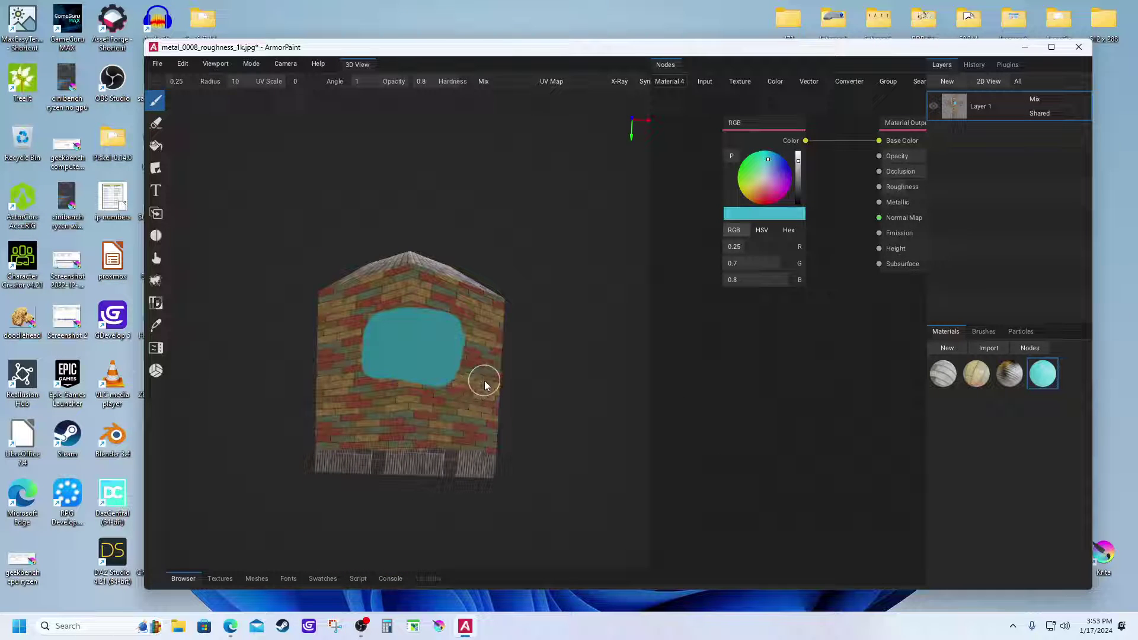
mouse_move(485, 380)
right_down()
mouse_move(448, 382)
mouse_move(487, 386)
mouse_move(461, 410)
mouse_move(409, 370)
mouse_move(498, 340)
mouse_move(472, 345)
right_up()
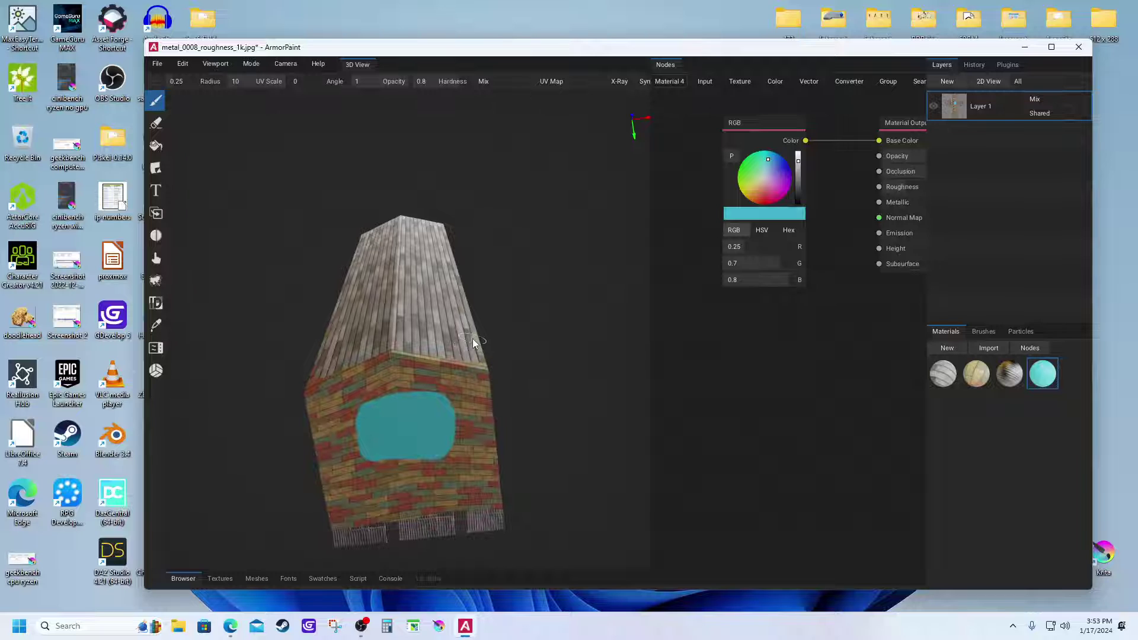